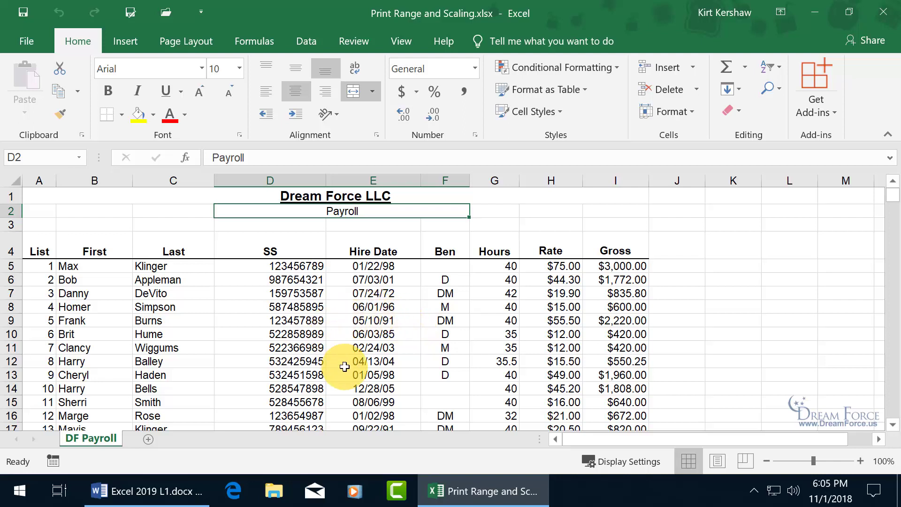
# Select B5:G8, the first four employee rows, and go to the File Info page
pyautogui.moveTo(111, 266); pyautogui.dragTo(486, 308)
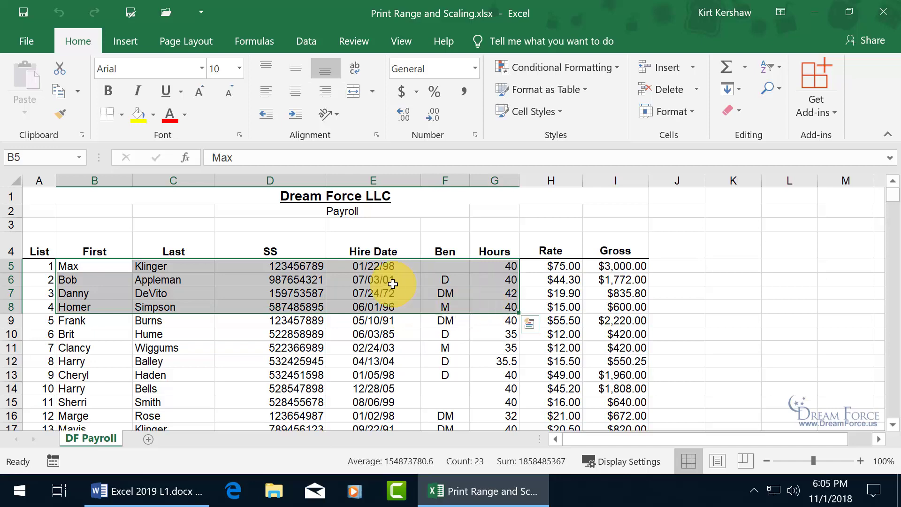
pyautogui.click(29, 41)
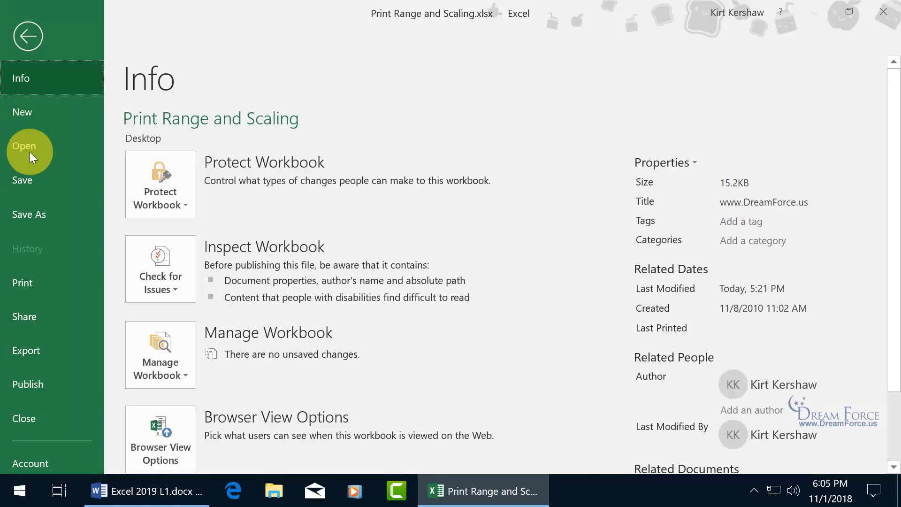
# Switch printing to Print Selection, preview only the four selected employee rows, and return
pyautogui.click(27, 283)
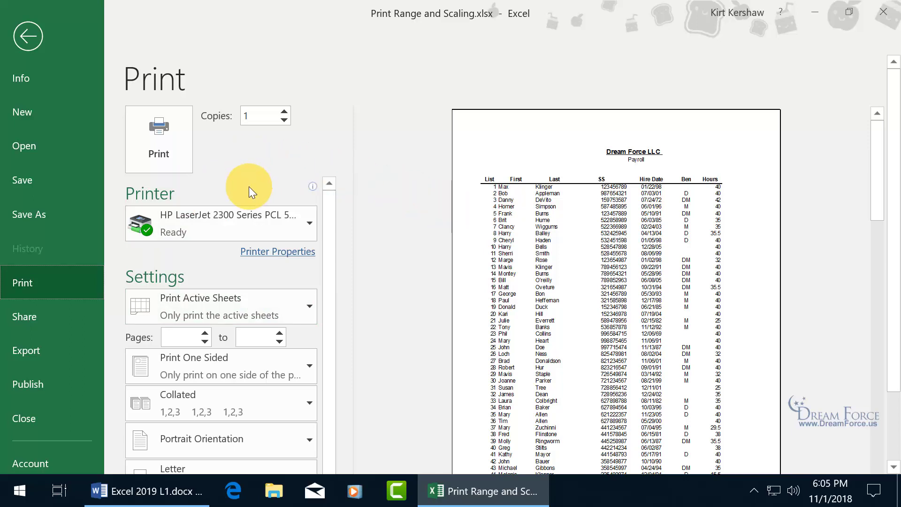
pyautogui.click(271, 303)
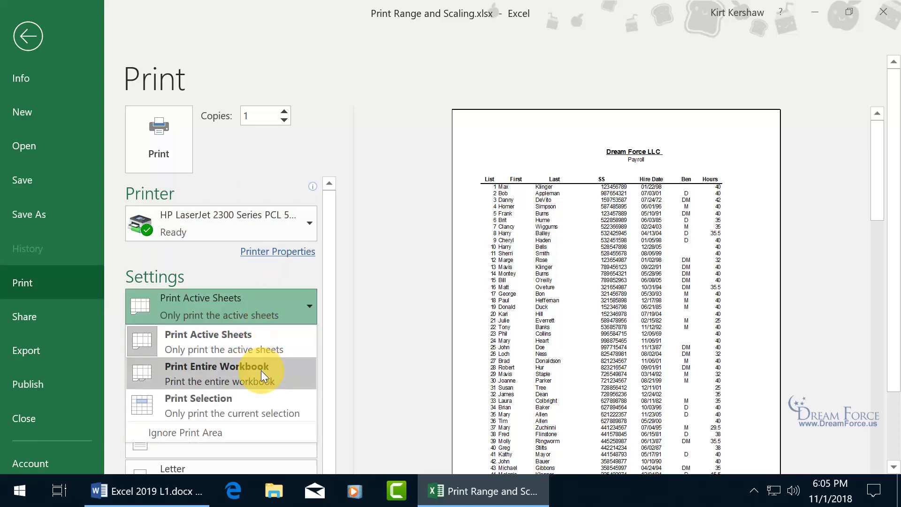
pyautogui.click(258, 400)
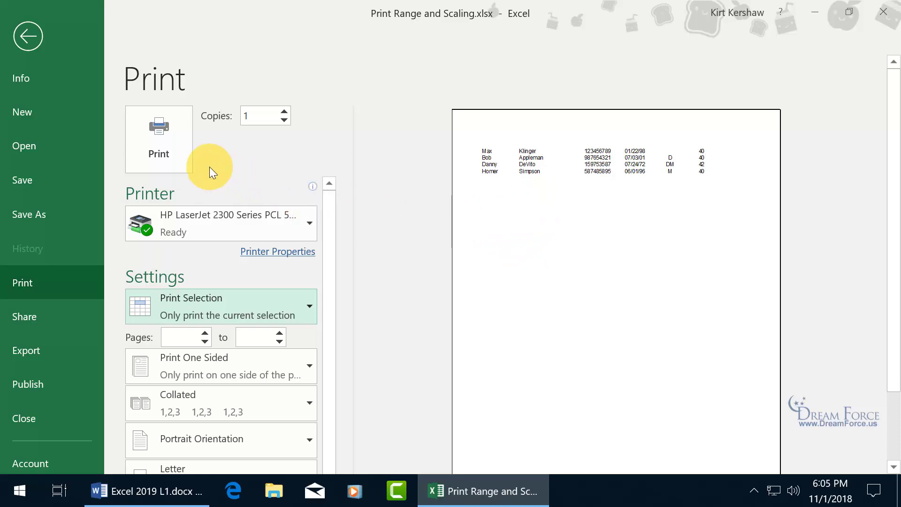
pyautogui.click(33, 38)
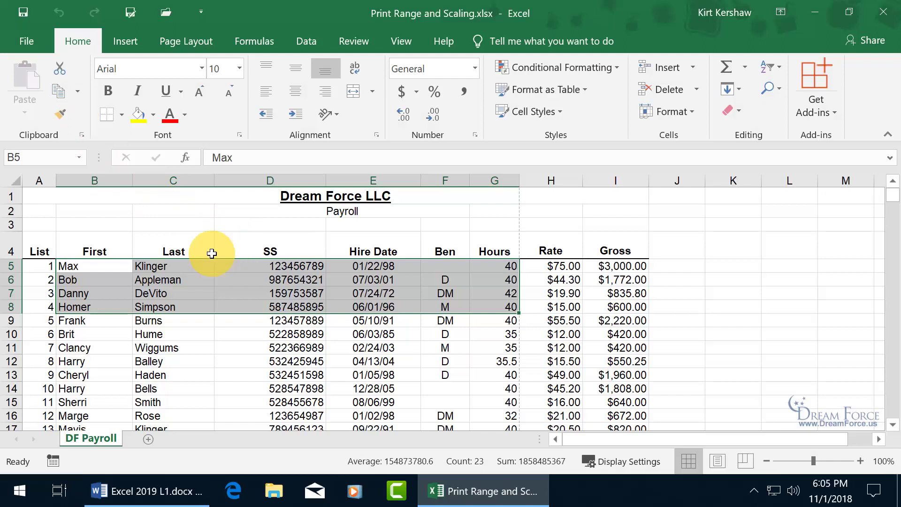
# Select names B5:C8, hire dates E7:E10, hours G9 and gross pay I9:I11 together
pyautogui.moveTo(98, 266); pyautogui.dragTo(169, 312)
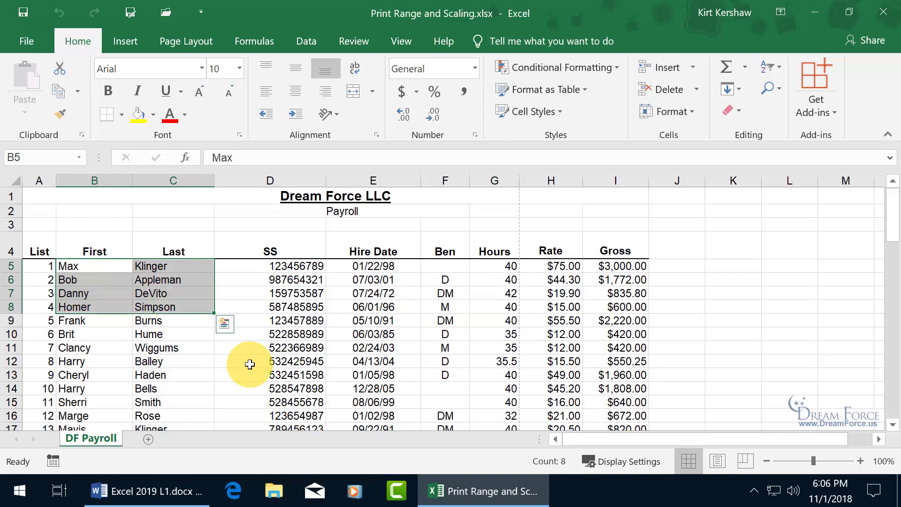
pyautogui.moveTo(352, 293); pyautogui.dragTo(404, 335)
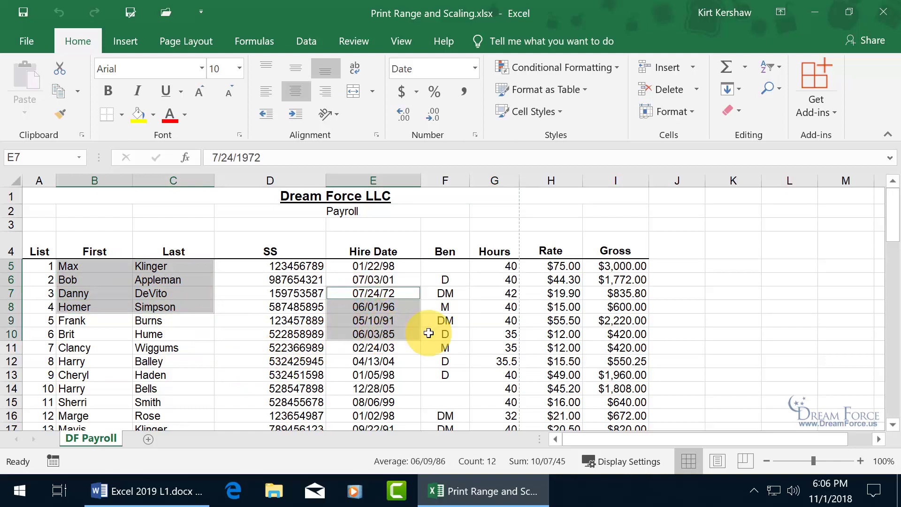
pyautogui.keyDown('ctrl'); pyautogui.click(503, 319); pyautogui.keyUp('ctrl')
pyautogui.moveTo(606, 320); pyautogui.dragTo(606, 349)
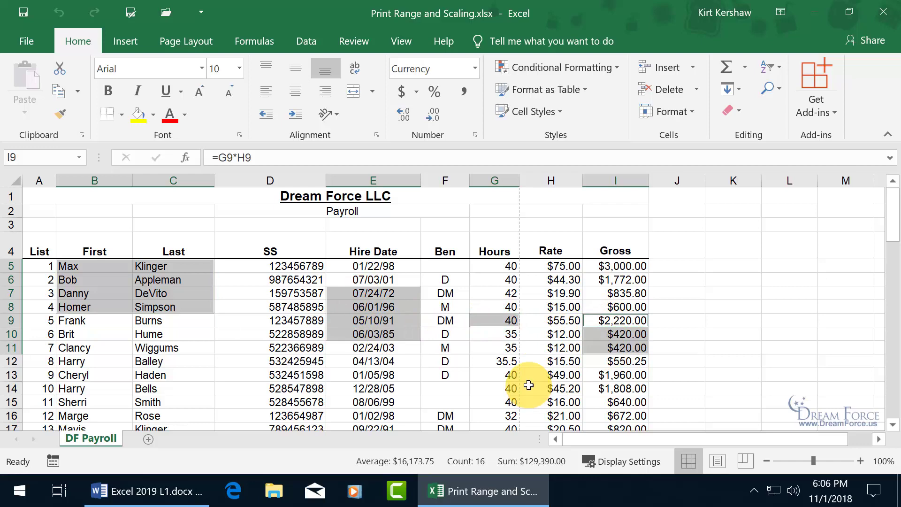
pyautogui.click(29, 41)
# Preview the separate selected ranges, paging through all four printed pages, then return to the sheet
pyautogui.click(39, 283)
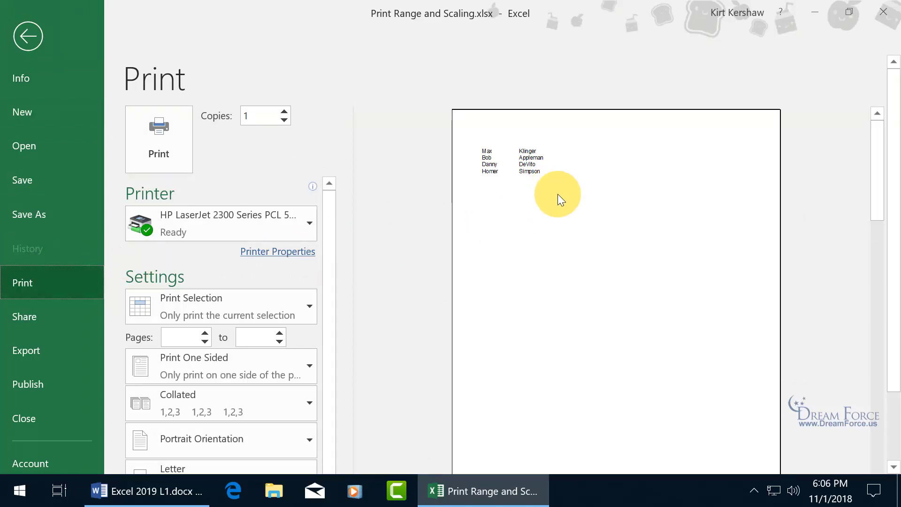
pyautogui.moveTo(885, 272); pyautogui.dragTo(897, 354)
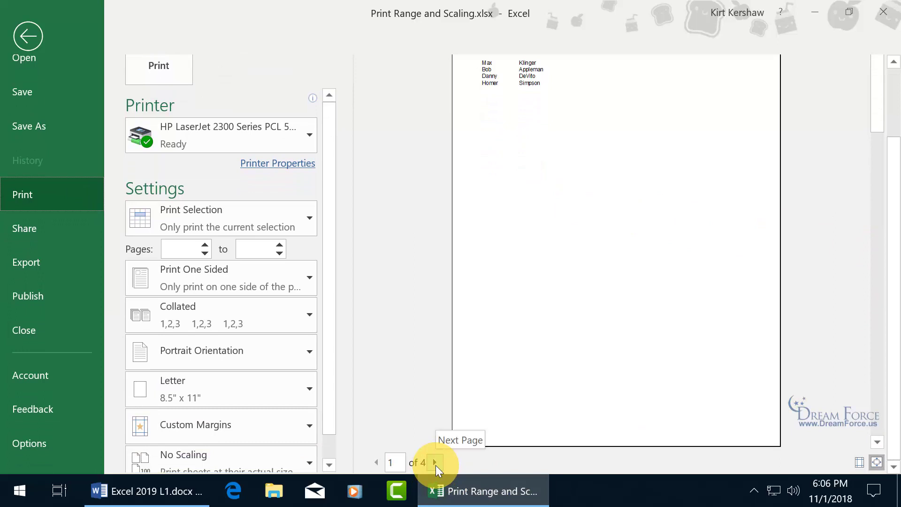
pyautogui.click(436, 465)
pyautogui.click(435, 463)
pyautogui.click(435, 462)
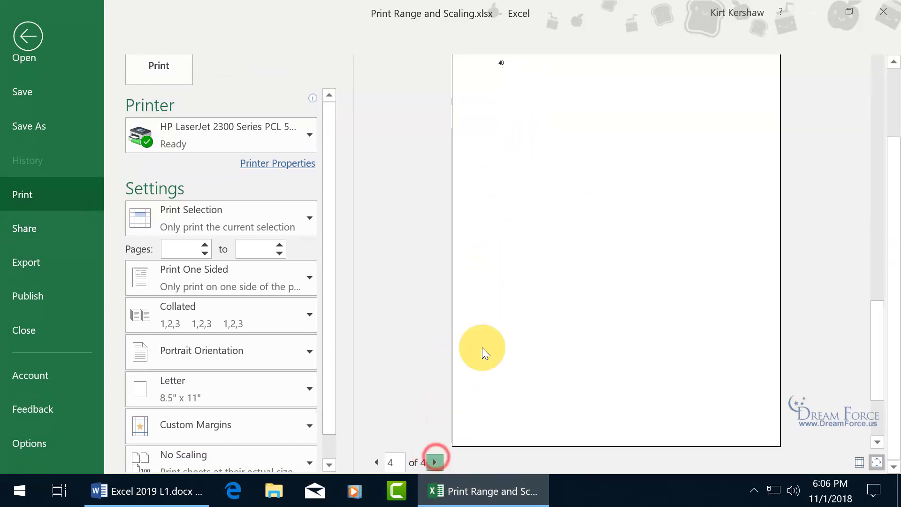
pyautogui.click(28, 38)
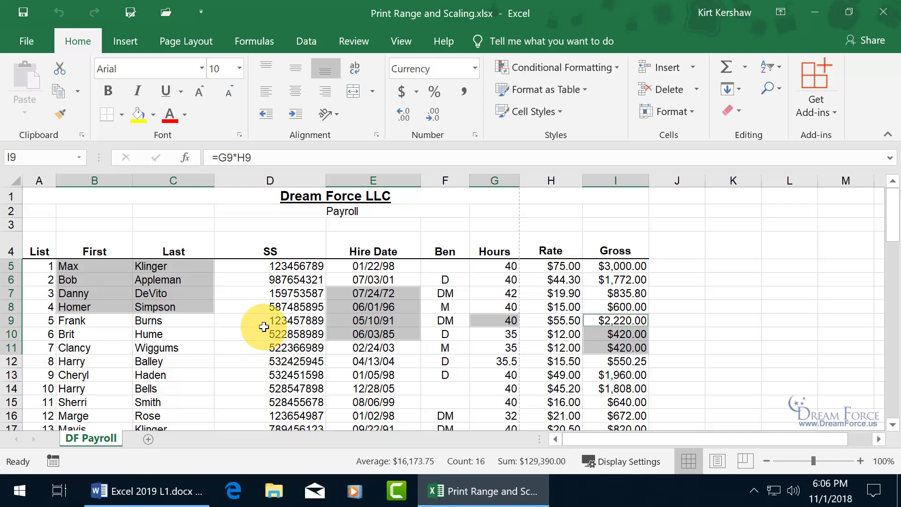
# Set the print area to the selected names, hire dates, hours and gross pay ranges
pyautogui.click(197, 41)
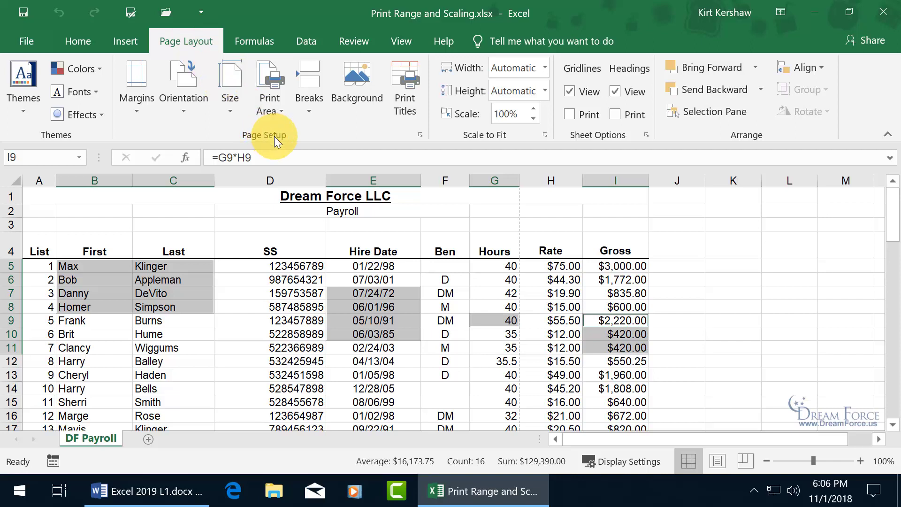
pyautogui.click(275, 111)
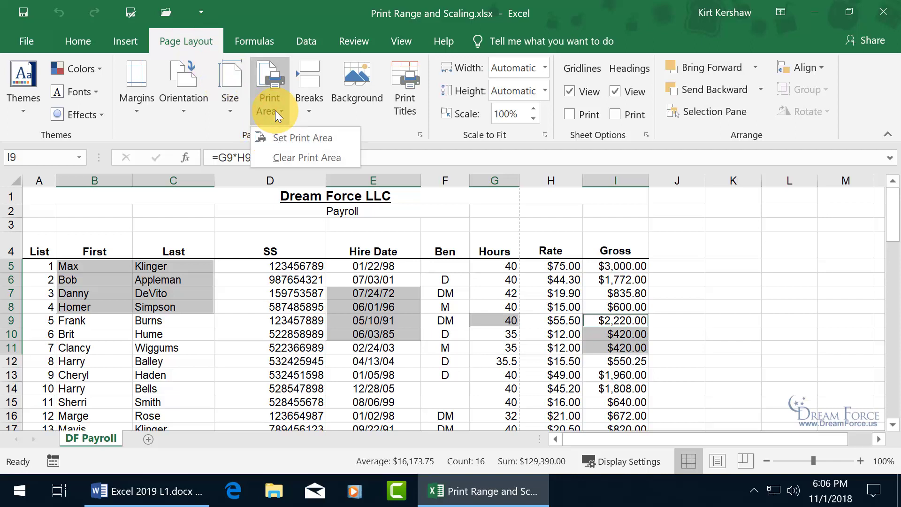
pyautogui.click(292, 140)
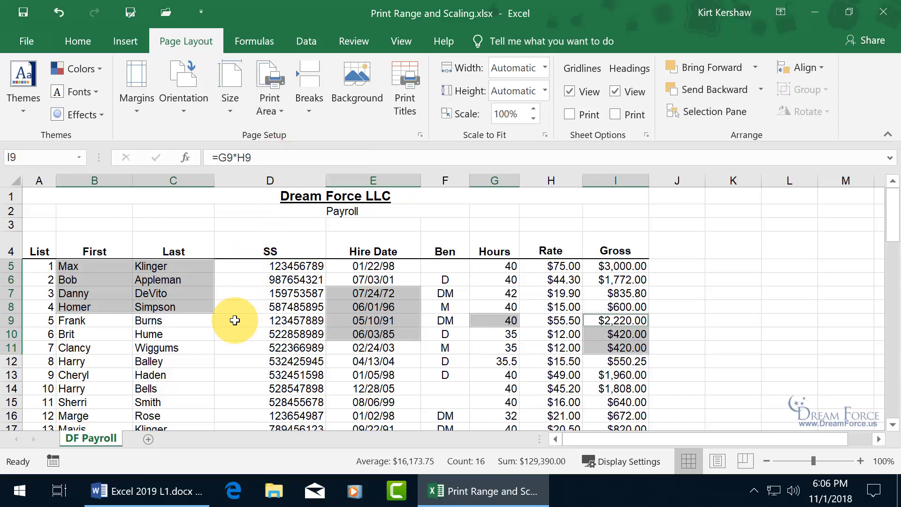
pyautogui.click(240, 348)
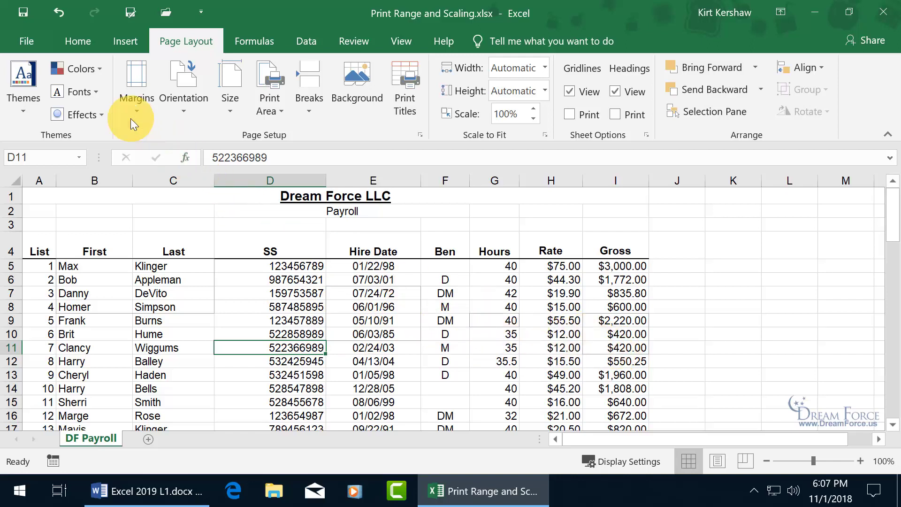
# Switch printing back to Print Active Sheets and page through the print-area preview
pyautogui.click(26, 40)
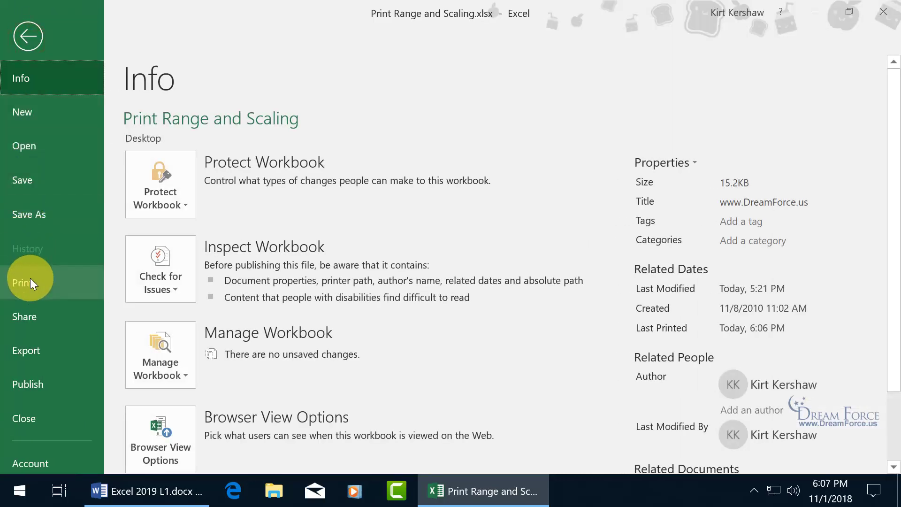
pyautogui.click(30, 278)
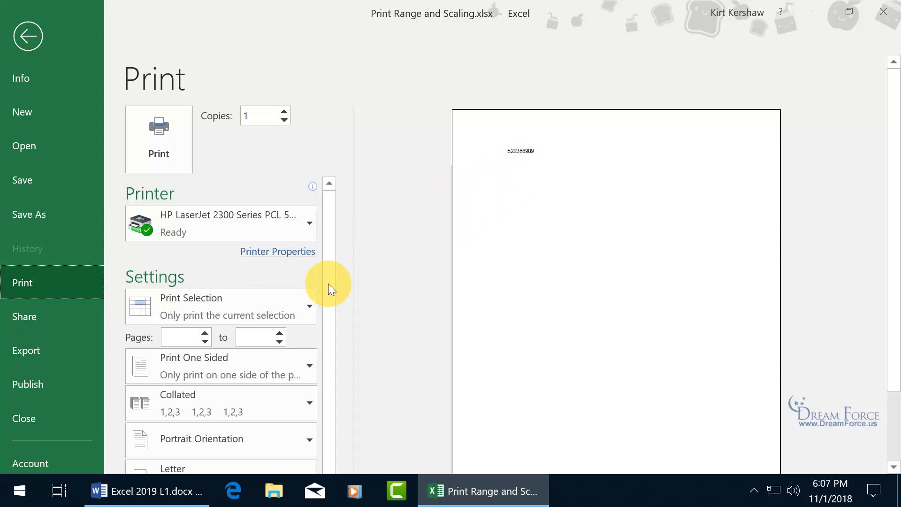
pyautogui.click(300, 303)
pyautogui.click(261, 334)
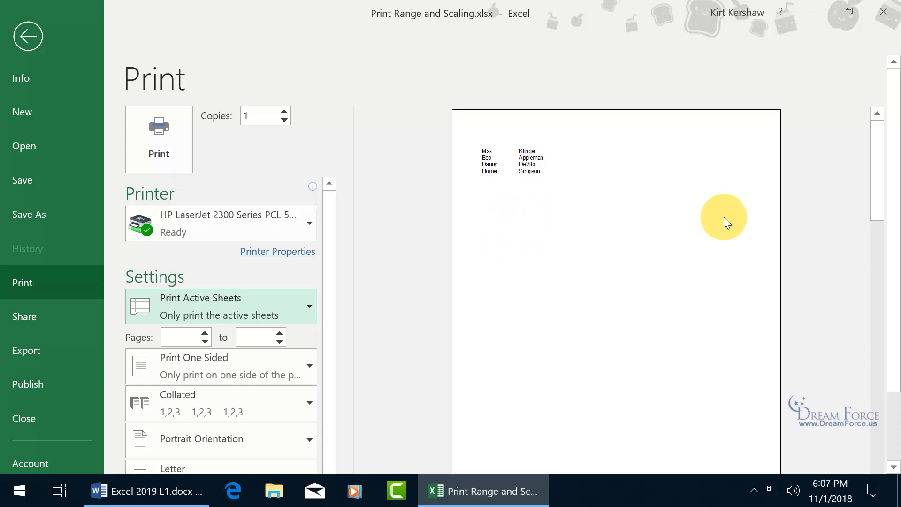
pyautogui.moveTo(891, 224); pyautogui.dragTo(891, 332)
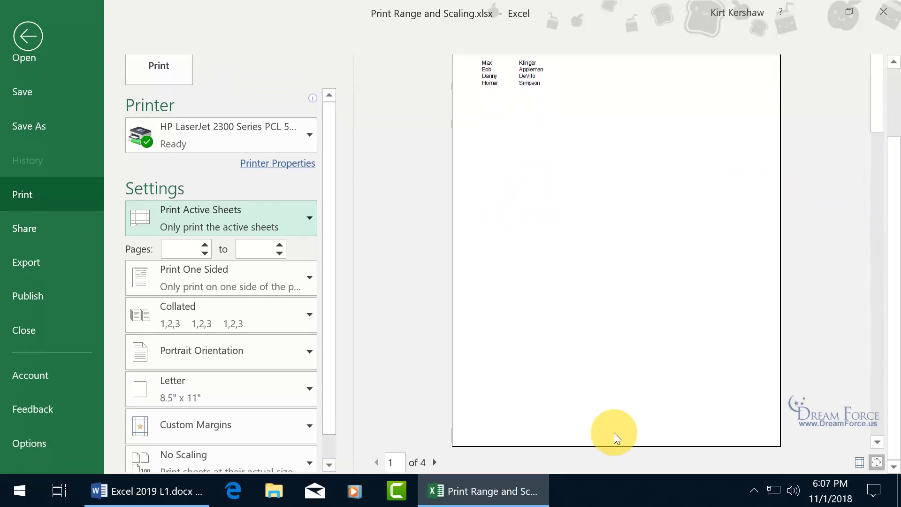
pyautogui.click(434, 463)
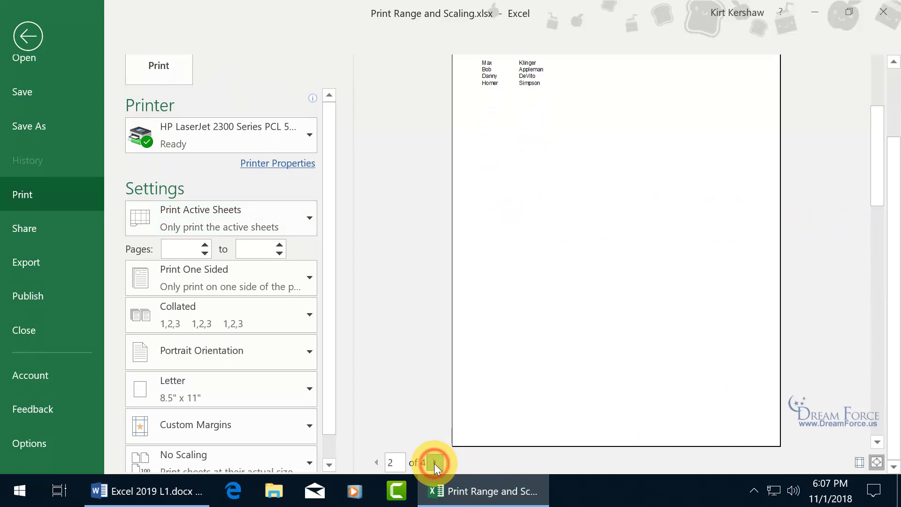
pyautogui.click(435, 463)
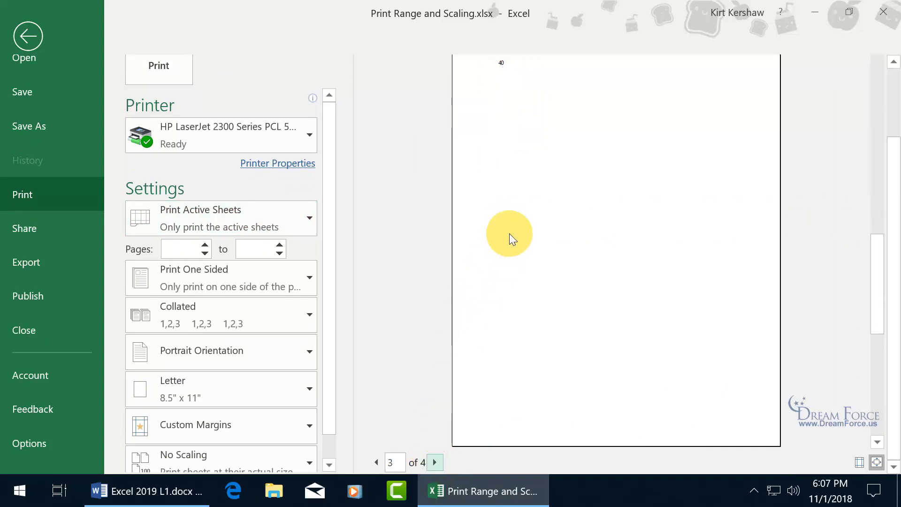
pyautogui.click(34, 38)
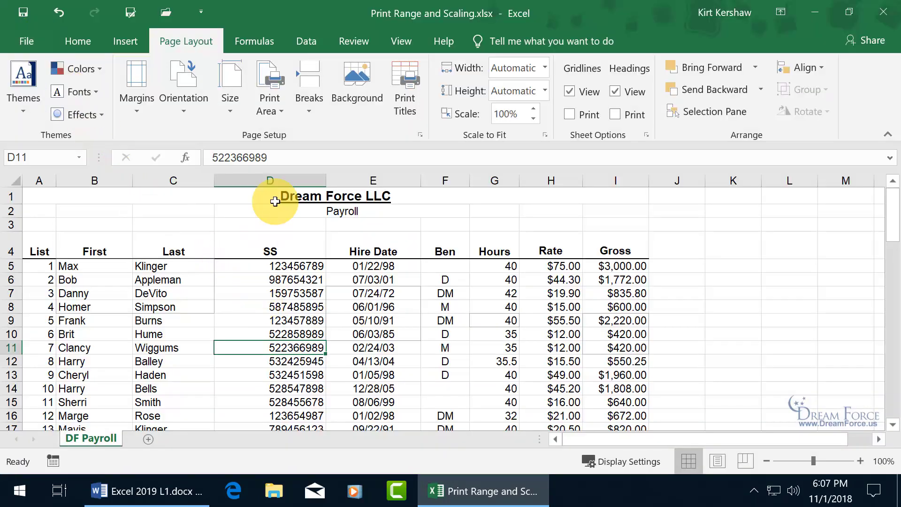
# Add the SS numbers in D29:D30 to the existing print area
pyautogui.click(278, 106)
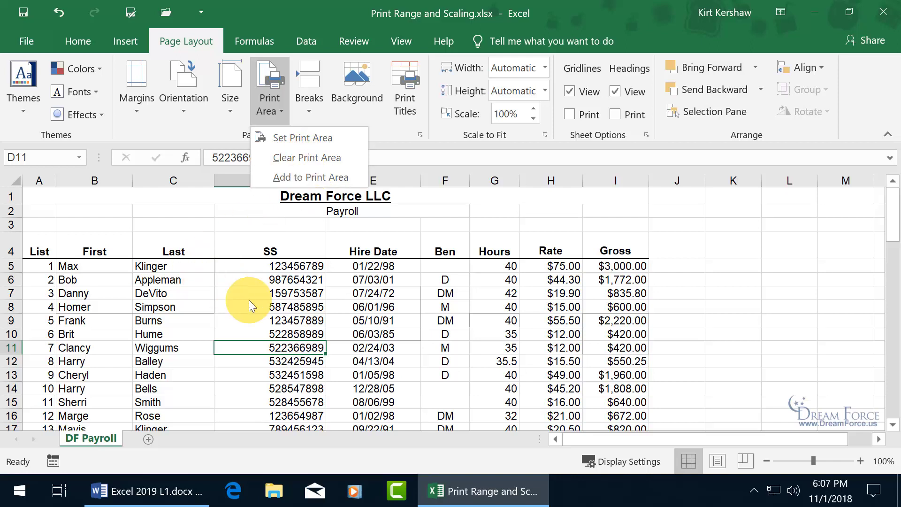
pyautogui.click(380, 350)
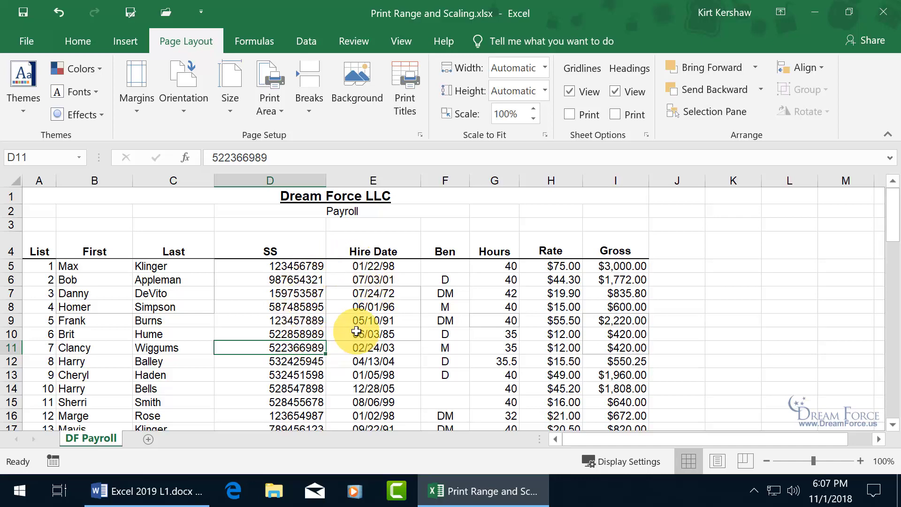
pyautogui.scroll(-7, 357, 332)
pyautogui.moveTo(290, 286); pyautogui.dragTo(320, 305)
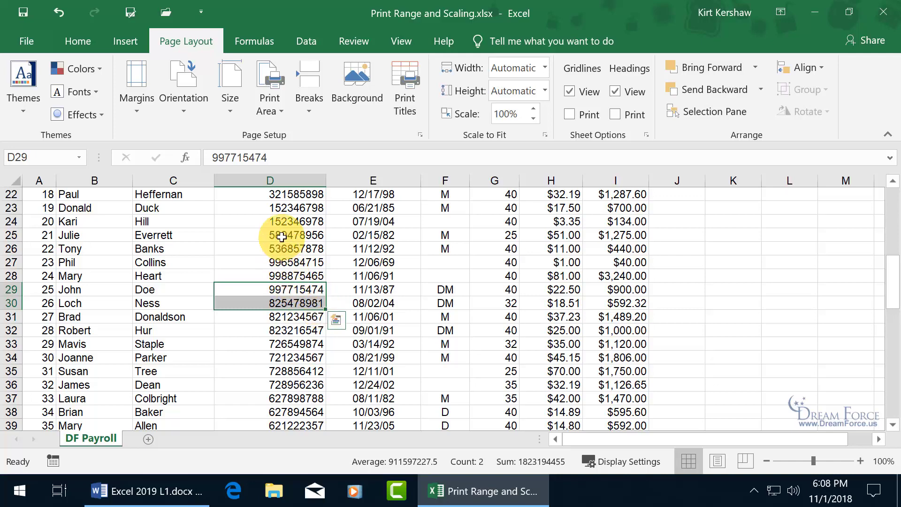
pyautogui.click(279, 112)
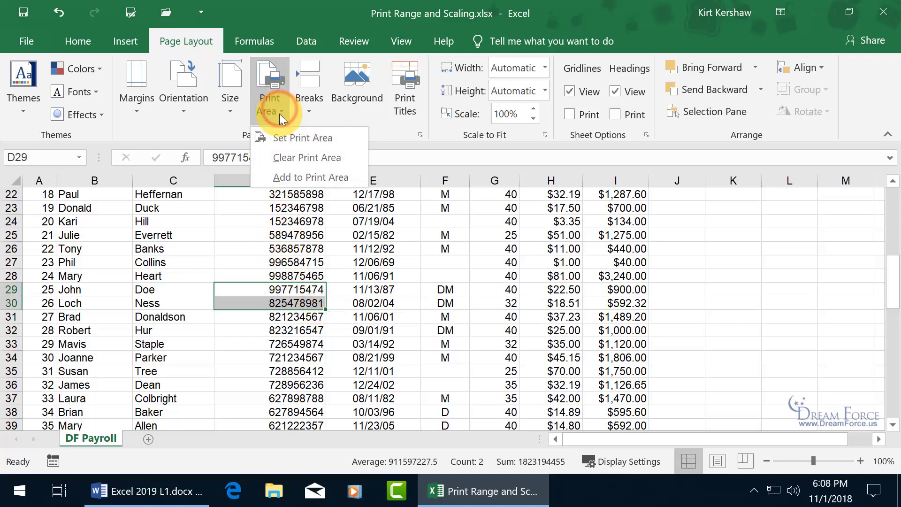
pyautogui.click(301, 177)
pyautogui.click(301, 261)
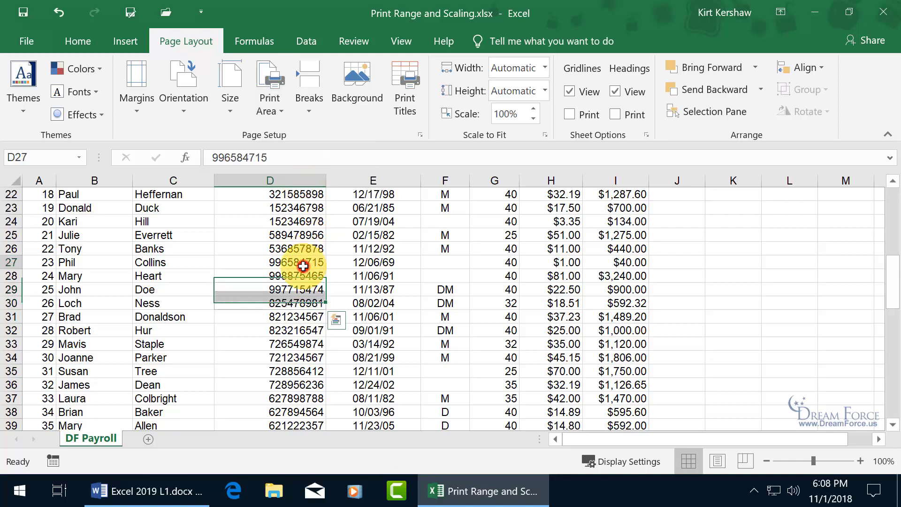
pyautogui.scroll(7, 300, 297)
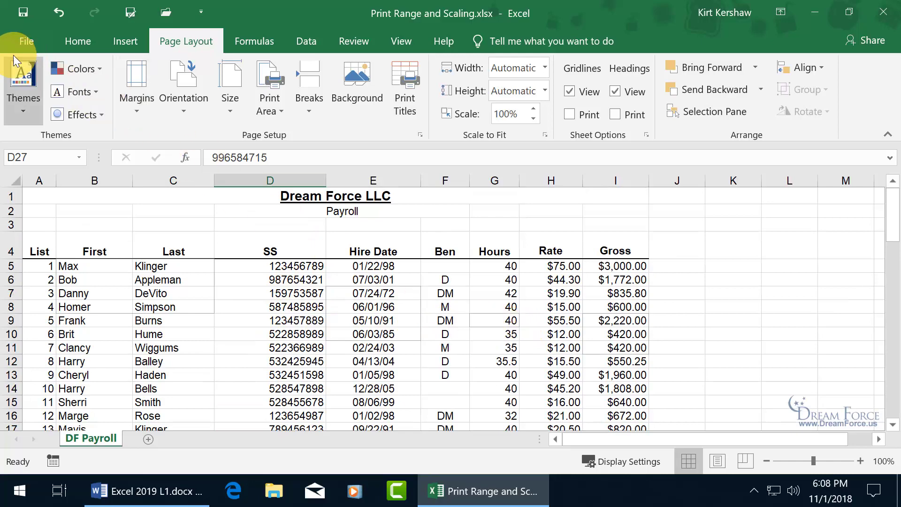
pyautogui.click(24, 42)
pyautogui.click(34, 279)
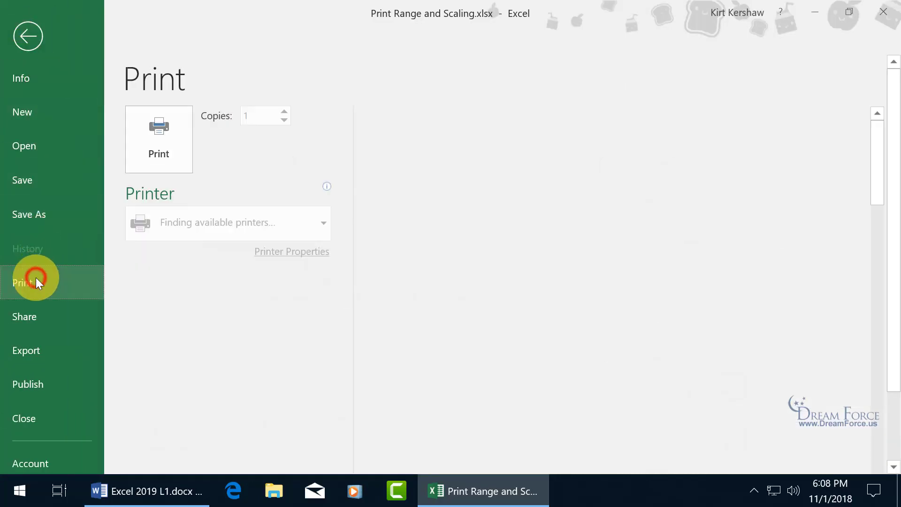
pyautogui.moveTo(891, 227); pyautogui.dragTo(891, 322)
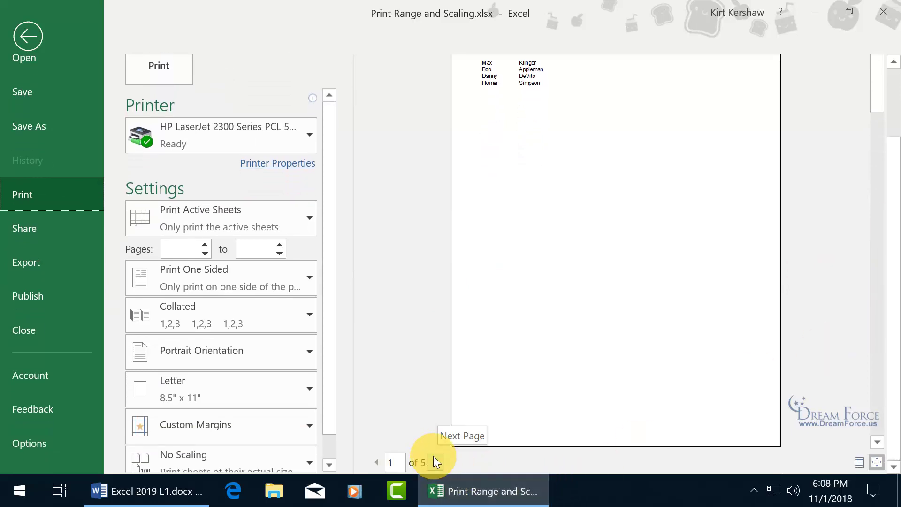
pyautogui.click(27, 36)
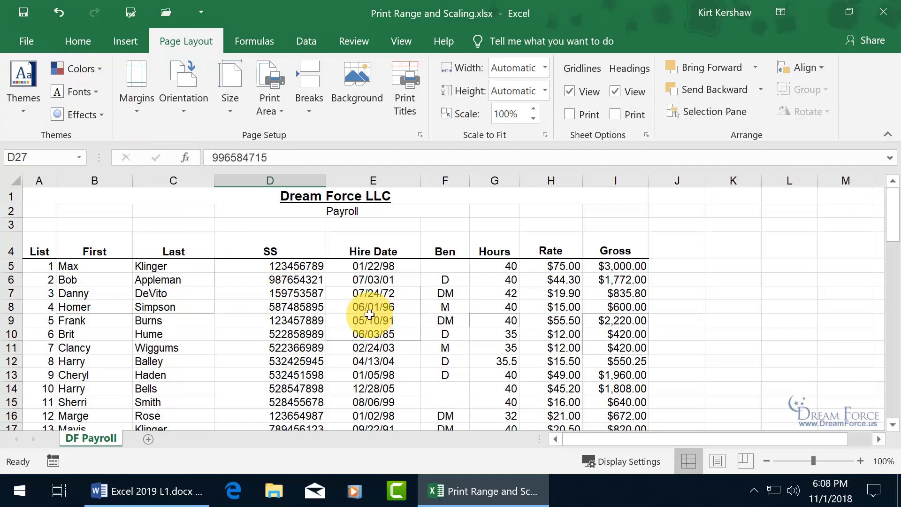
# Clear the DF Payroll worksheet's defined print area, then check the sheet from D24 to D5
pyautogui.click(273, 109)
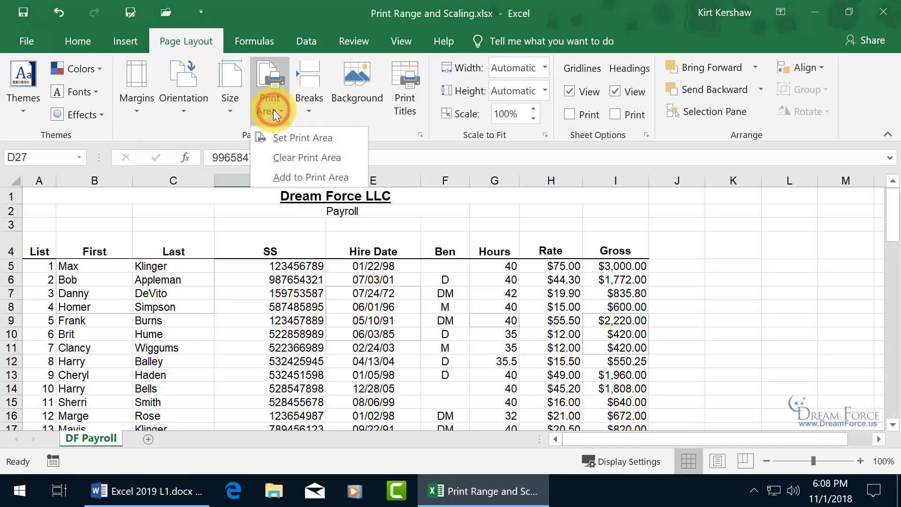
pyautogui.click(297, 158)
pyautogui.scroll(-6, 310, 253)
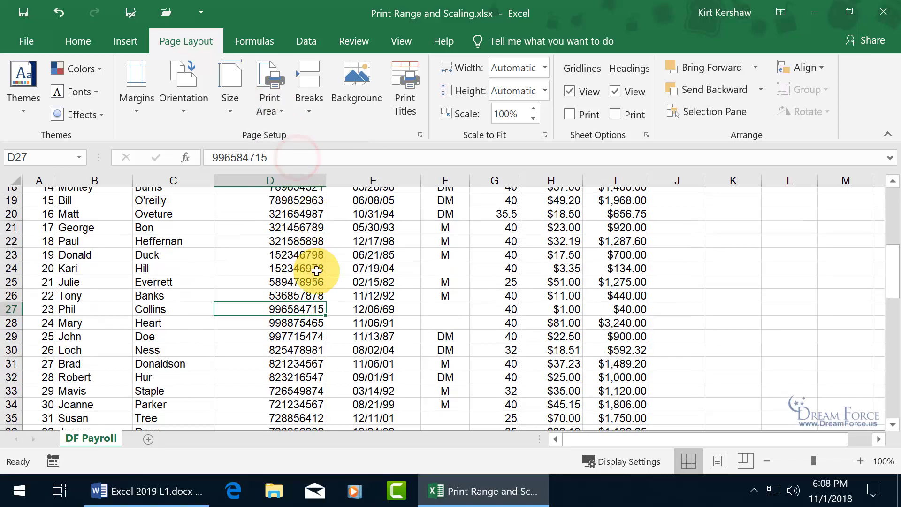
pyautogui.click(318, 259)
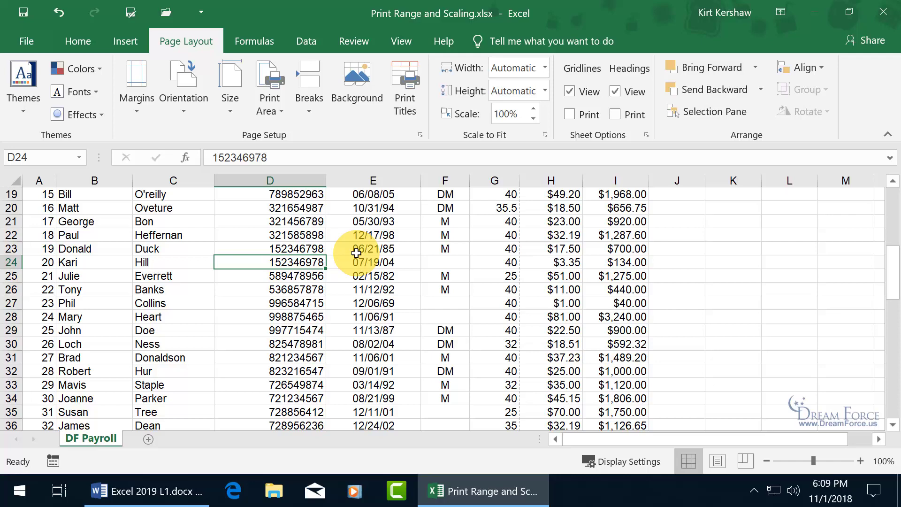
pyautogui.scroll(3, 357, 253)
pyautogui.scroll(3, 356, 253)
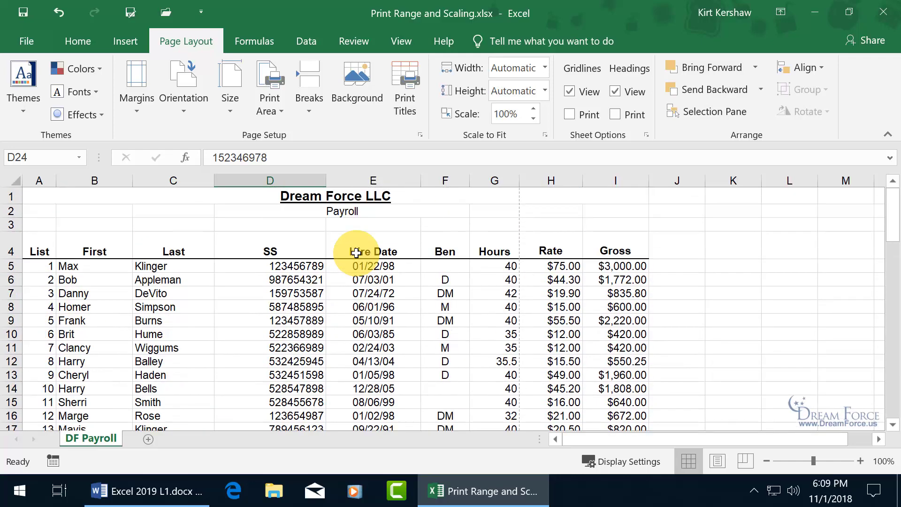
pyautogui.click(308, 265)
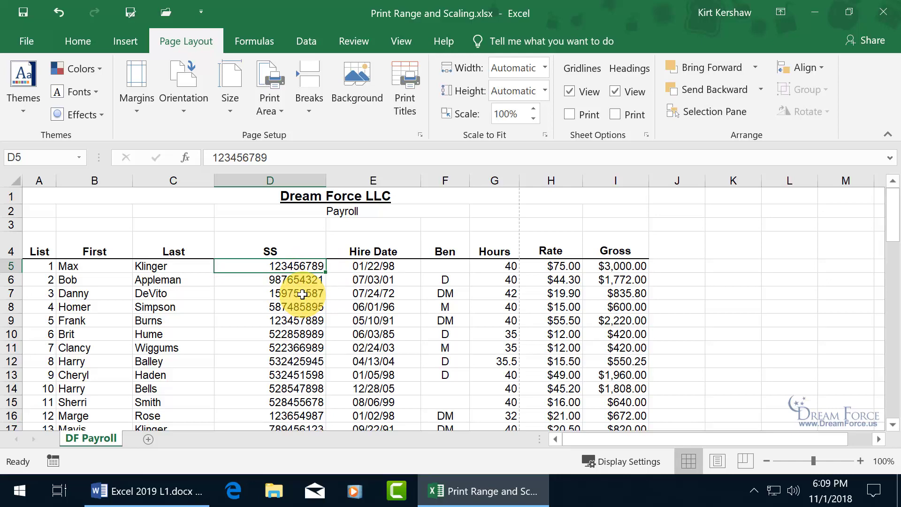
pyautogui.click(79, 43)
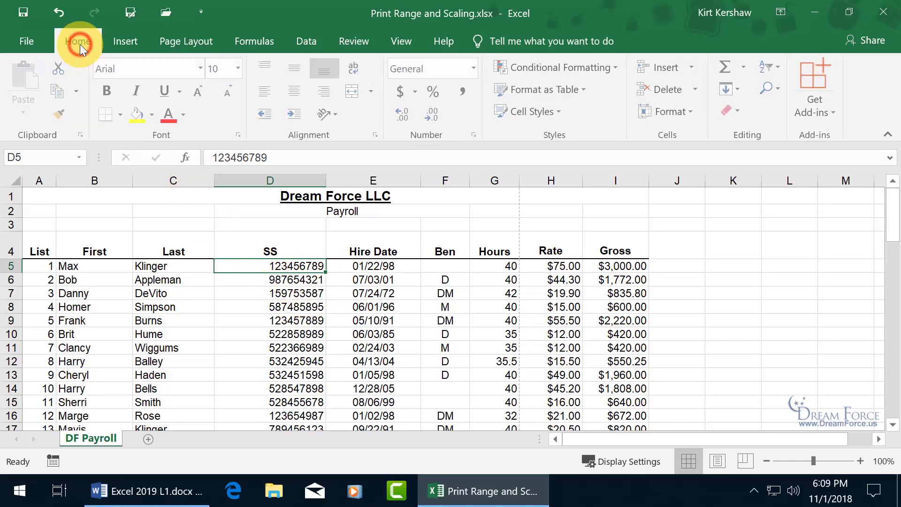
pyautogui.moveTo(84, 241); pyautogui.dragTo(601, 393)
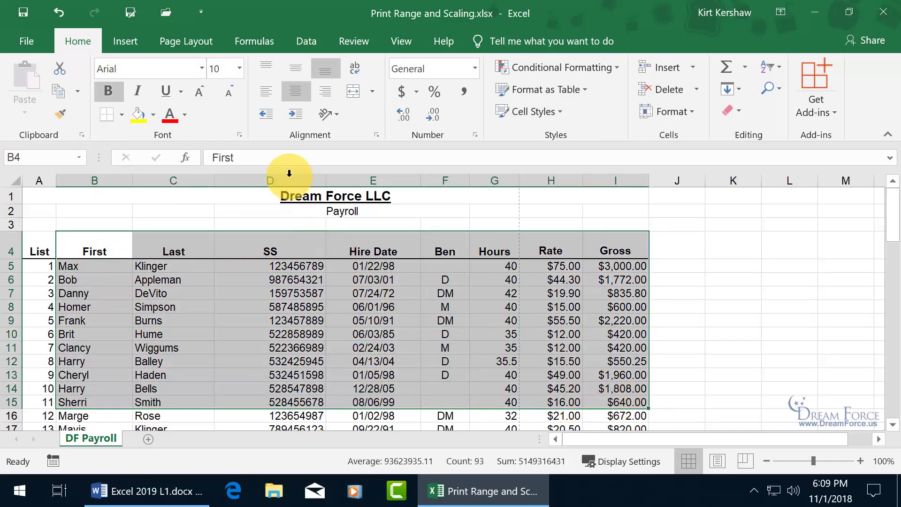
pyautogui.click(240, 68)
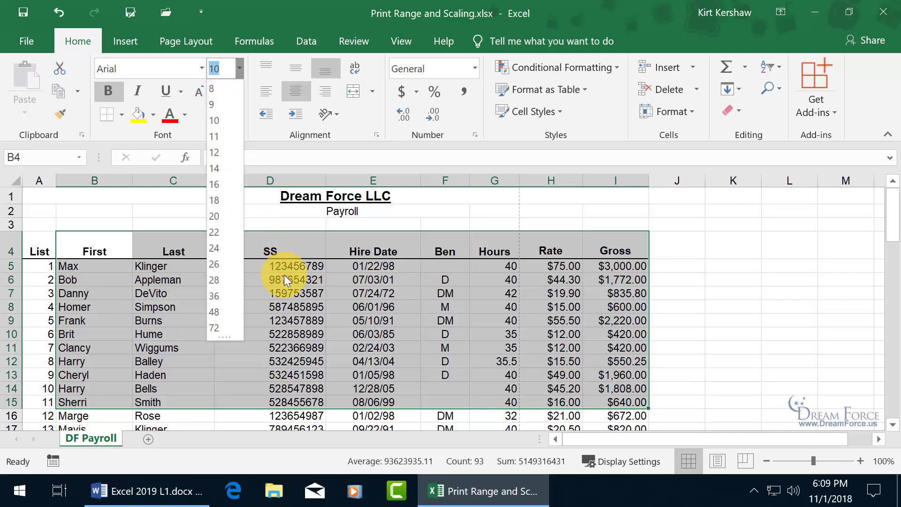
pyautogui.click(300, 287)
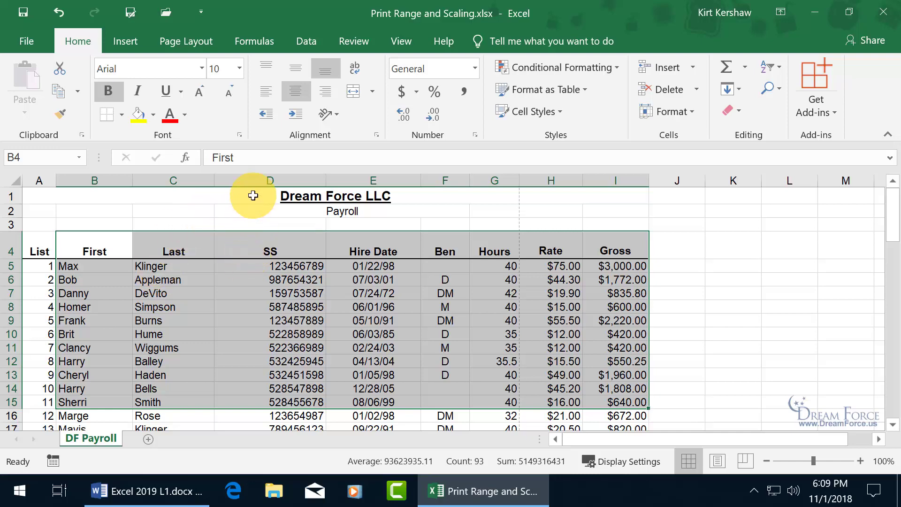
pyautogui.click(200, 40)
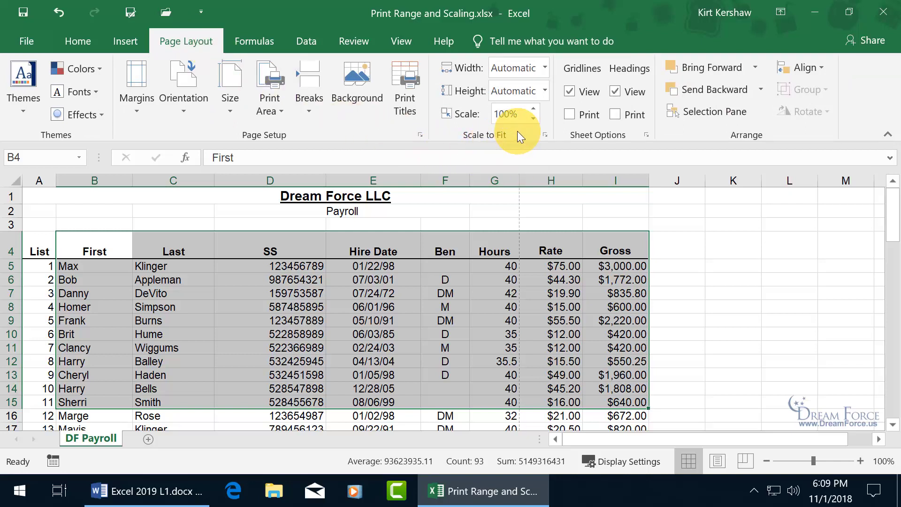
# Lower the worksheet's print scale from 100% to 85% in 5% steps
pyautogui.click(430, 288)
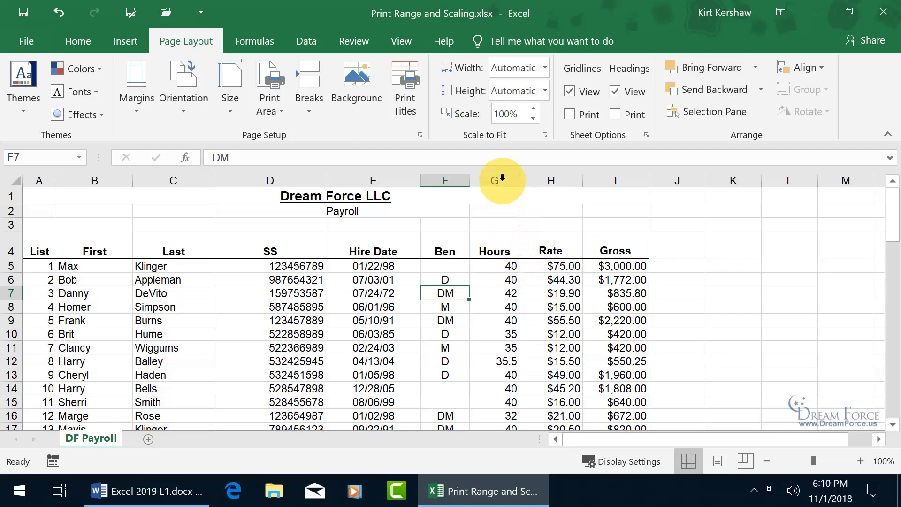
pyautogui.click(536, 117)
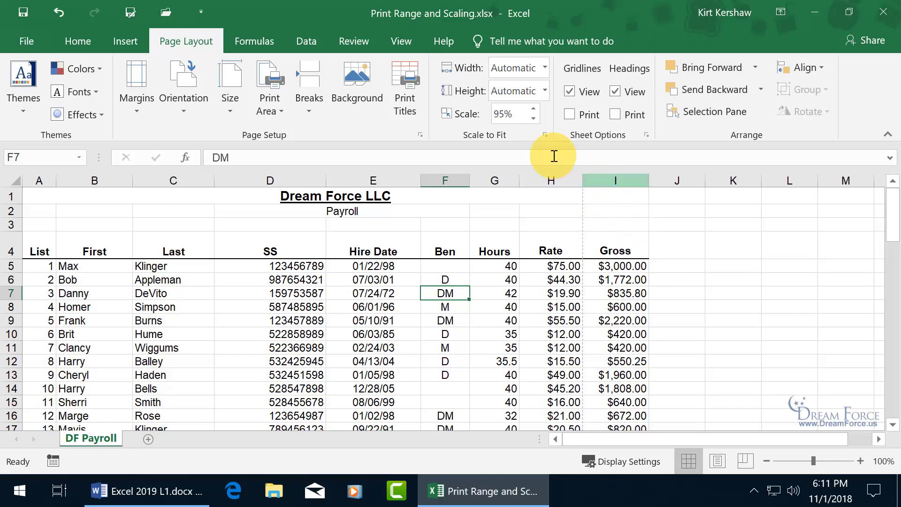
pyautogui.click(533, 119)
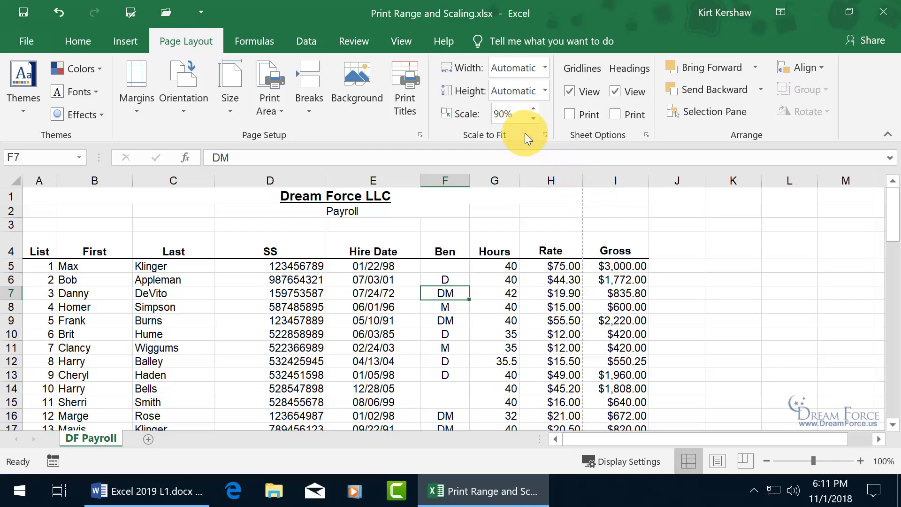
pyautogui.click(533, 118)
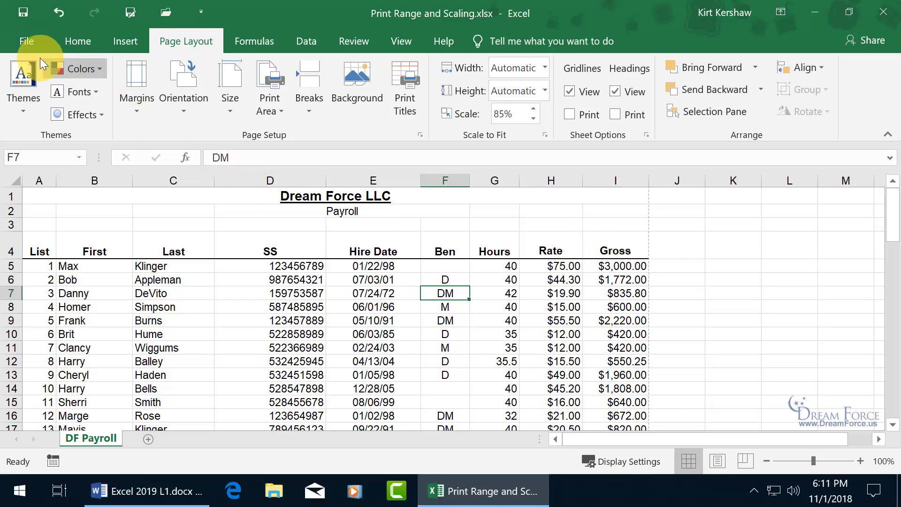
# Preview the 85%-scaled worksheet through page 3, then return to the grid
pyautogui.click(27, 41)
pyautogui.click(27, 284)
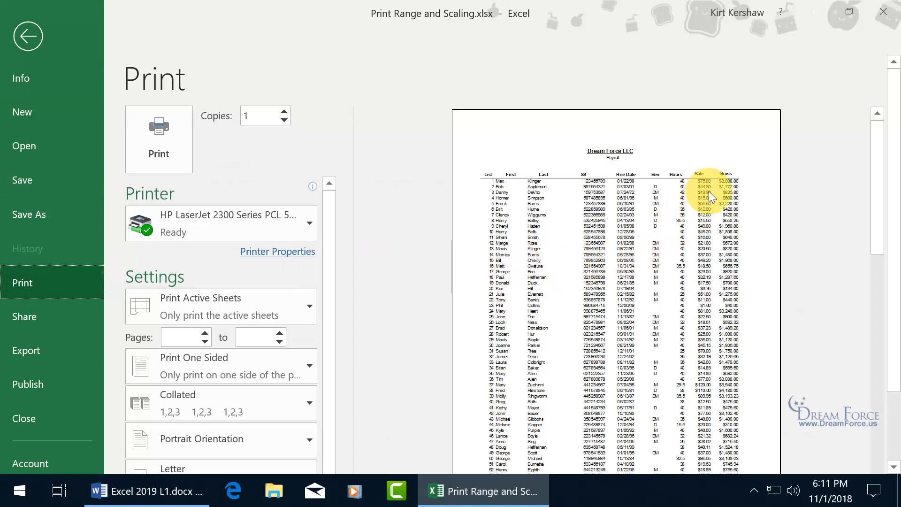
pyautogui.moveTo(886, 264); pyautogui.dragTo(885, 363)
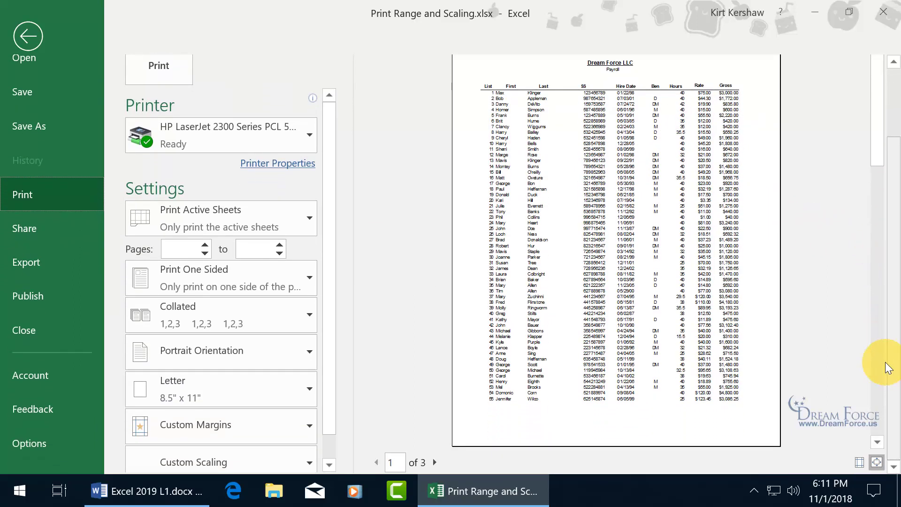
pyautogui.click(433, 464)
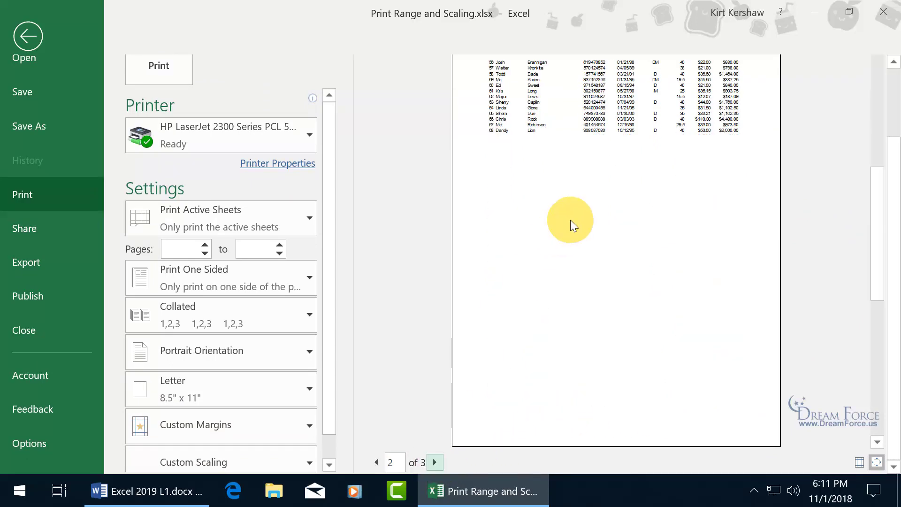
pyautogui.scroll(3, 589, 208)
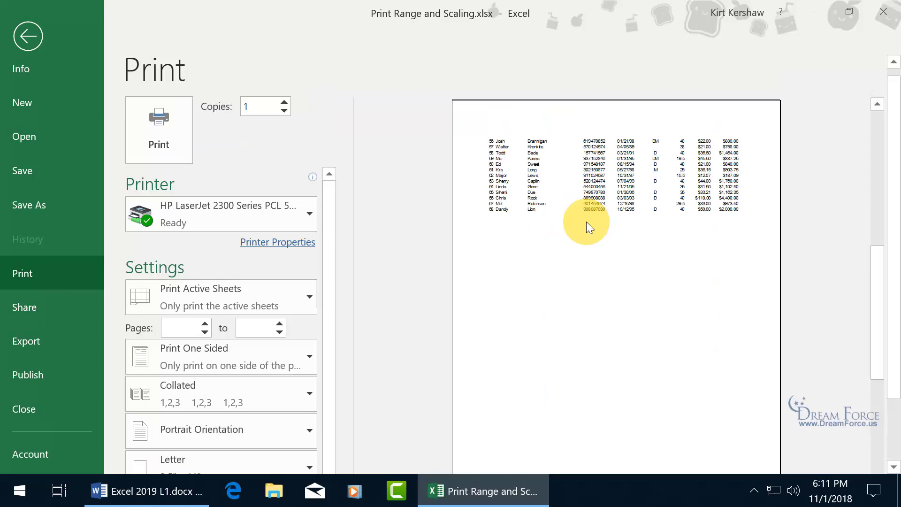
pyautogui.scroll(-3, 586, 222)
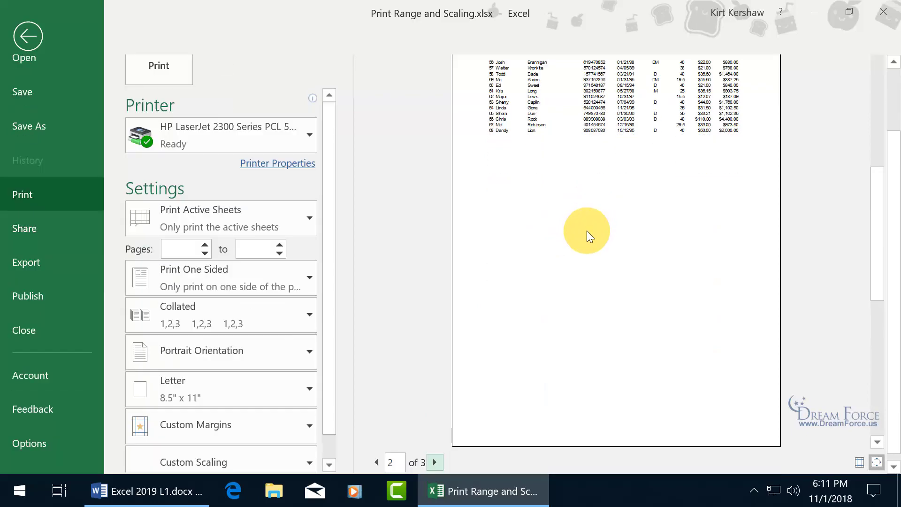
pyautogui.click(436, 463)
pyautogui.scroll(3, 606, 208)
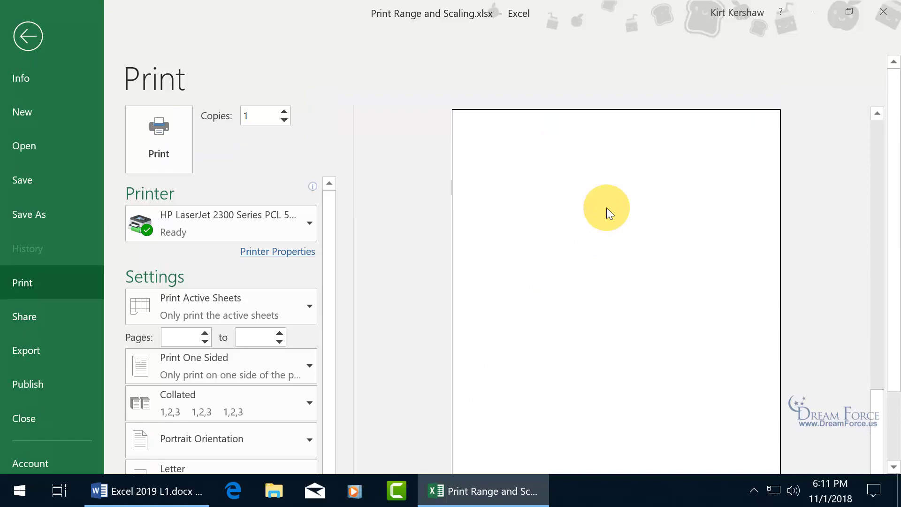
pyautogui.click(28, 36)
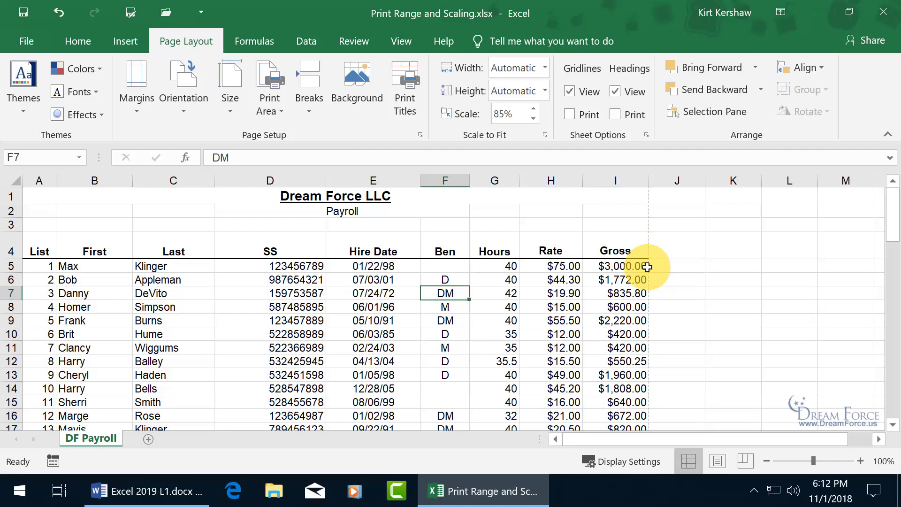
# Change the payroll print scale from 85% to 81%, then open the File backstage
pyautogui.click(534, 119)
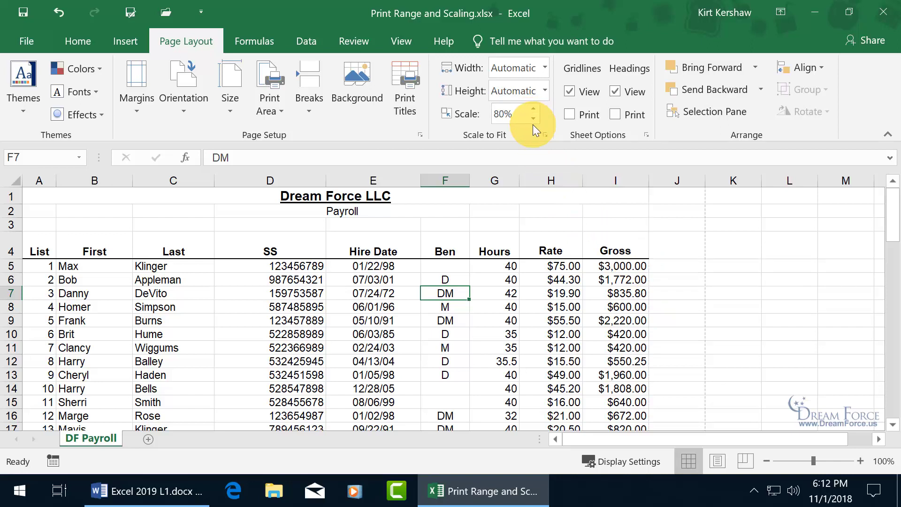
pyautogui.click(510, 116)
pyautogui.moveTo(510, 115); pyautogui.dragTo(506, 116)
pyautogui.write('81')
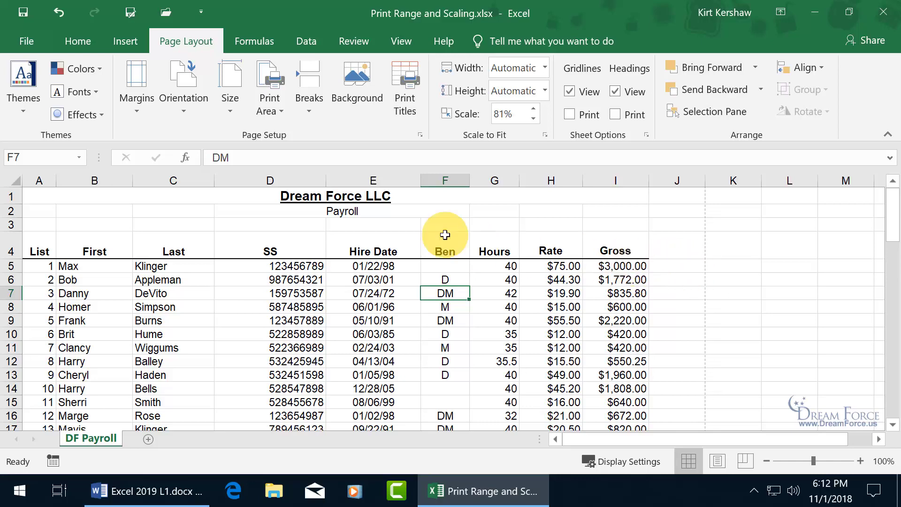
pyautogui.click(25, 43)
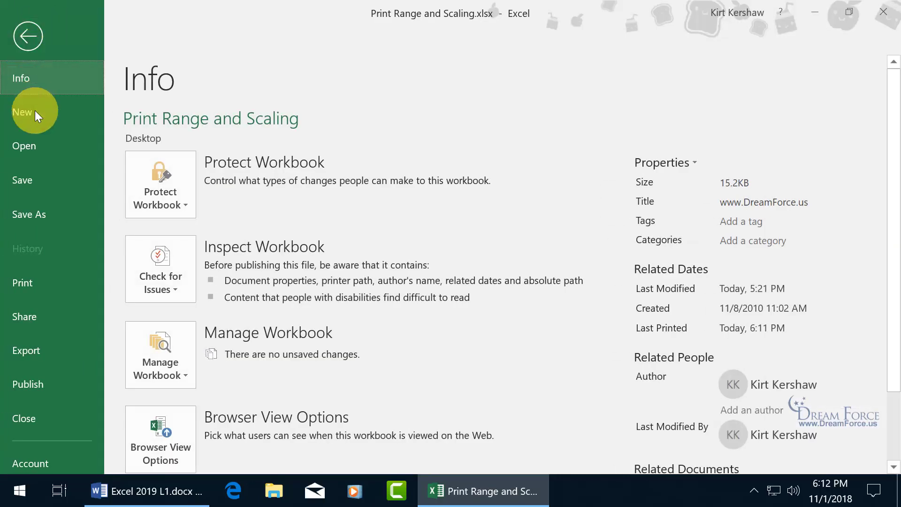
# Preview the 81% payroll and check page 2, which holds only the last rows
pyautogui.click(41, 280)
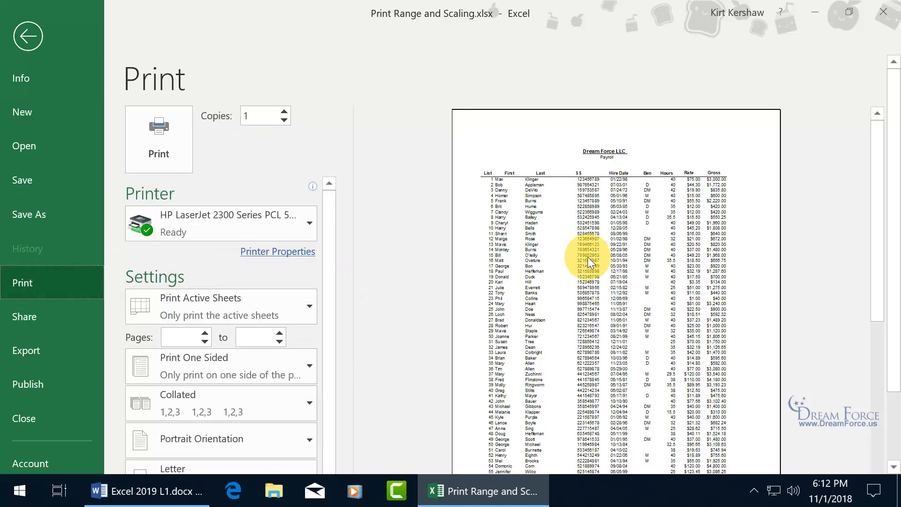
pyautogui.moveTo(886, 238); pyautogui.dragTo(882, 326)
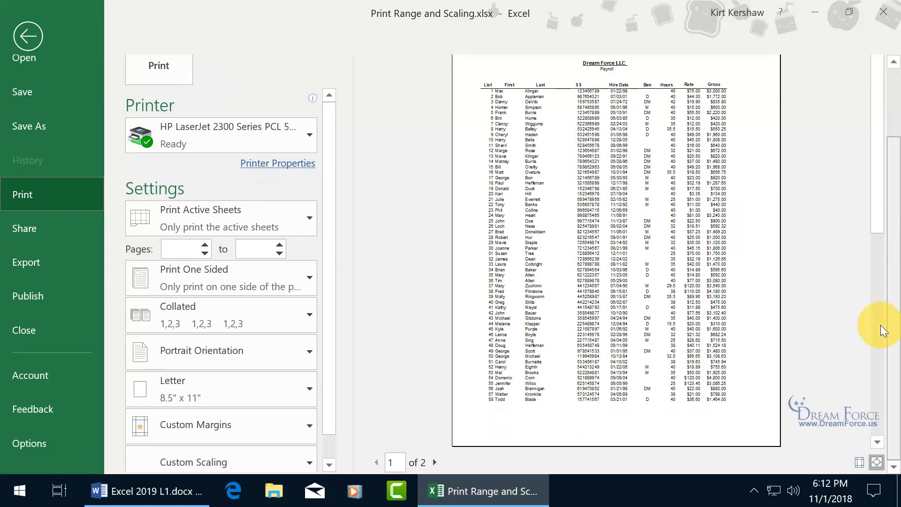
pyautogui.click(435, 462)
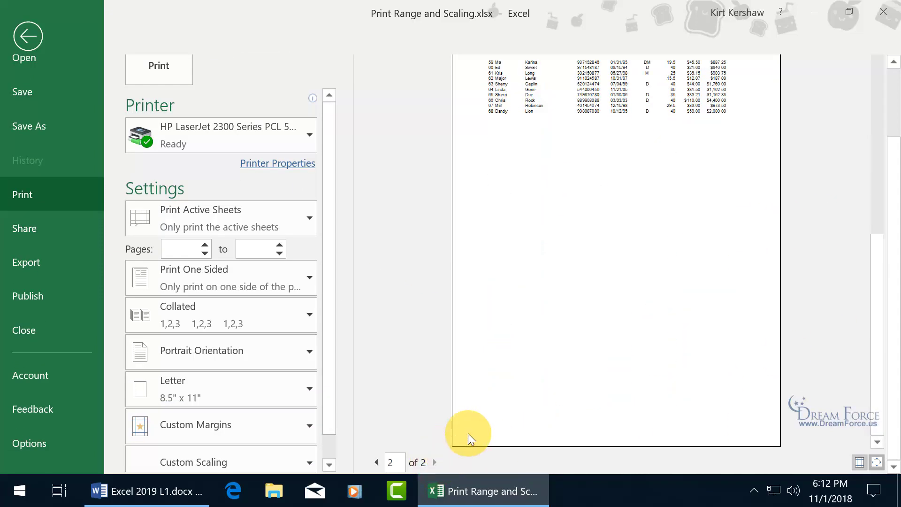
pyautogui.scroll(3, 885, 300)
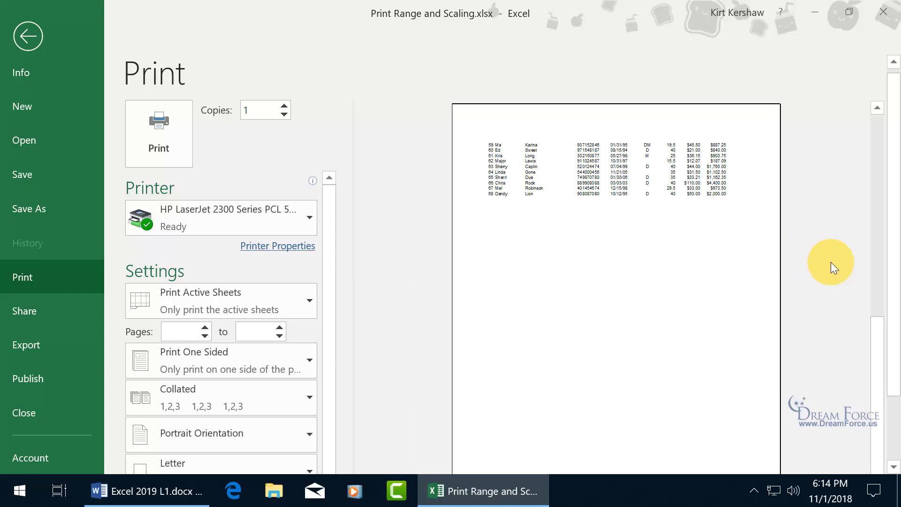
pyautogui.moveTo(889, 253); pyautogui.dragTo(889, 352)
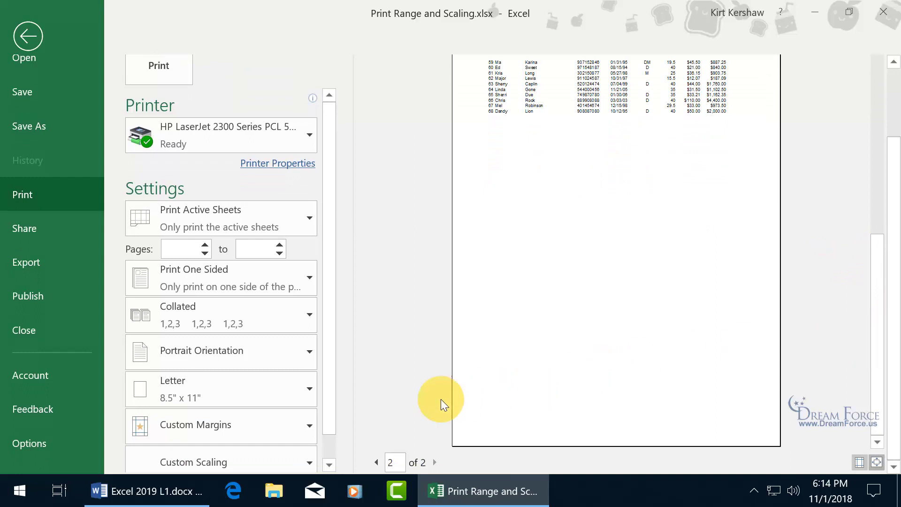
pyautogui.click(334, 443)
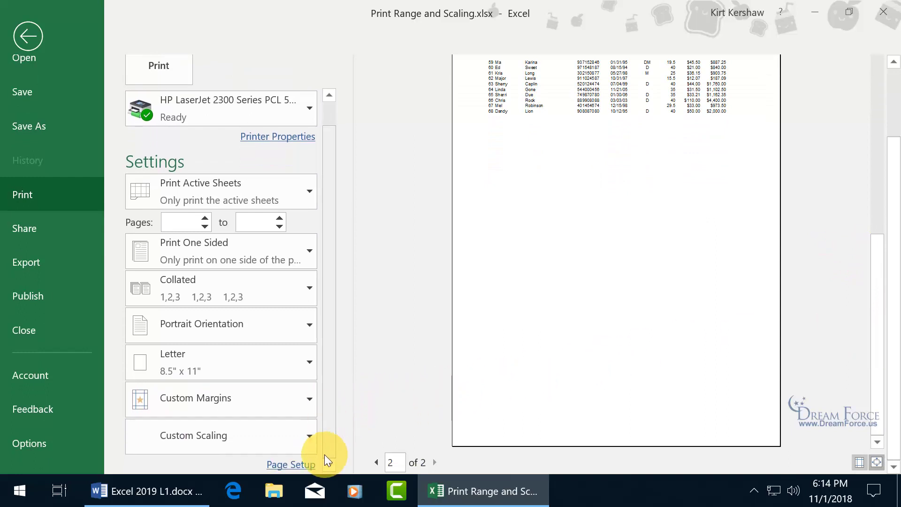
# Replace the 81% scaling with Fit to 1 page wide by 1 tall in Page Setup
pyautogui.click(219, 435)
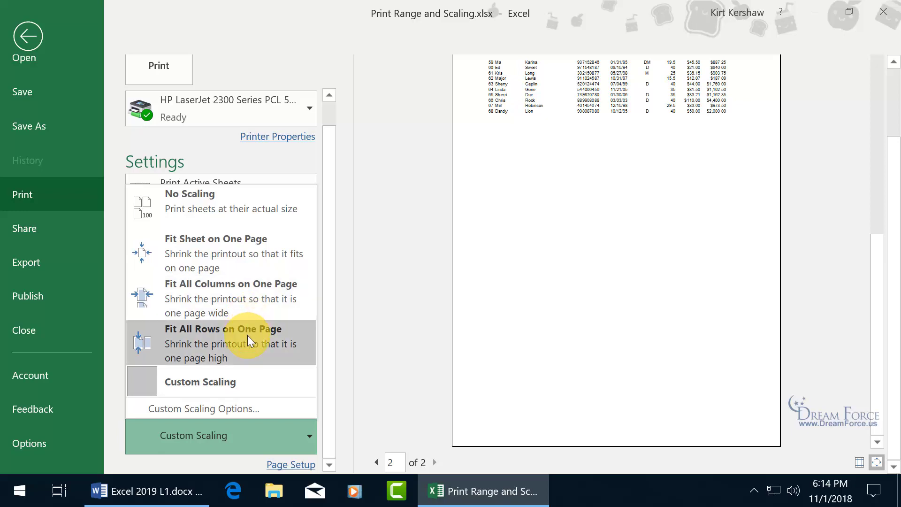
pyautogui.click(245, 413)
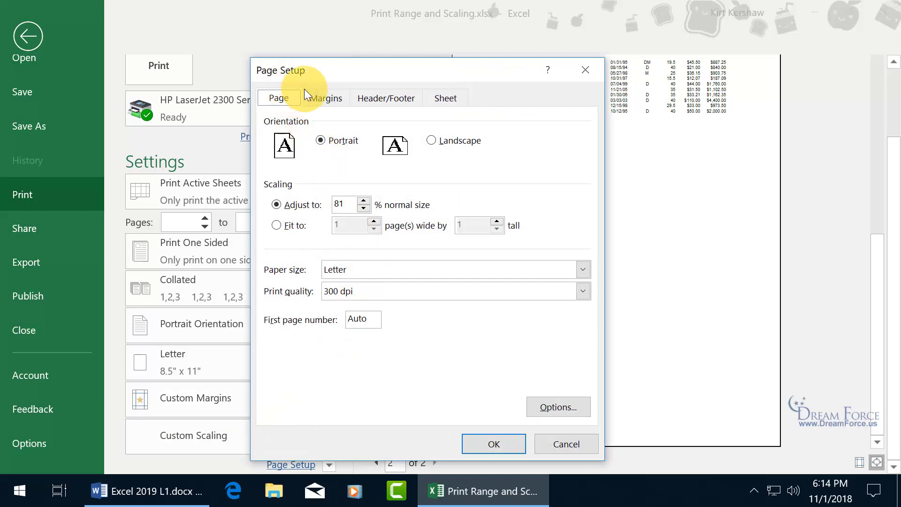
pyautogui.click(582, 71)
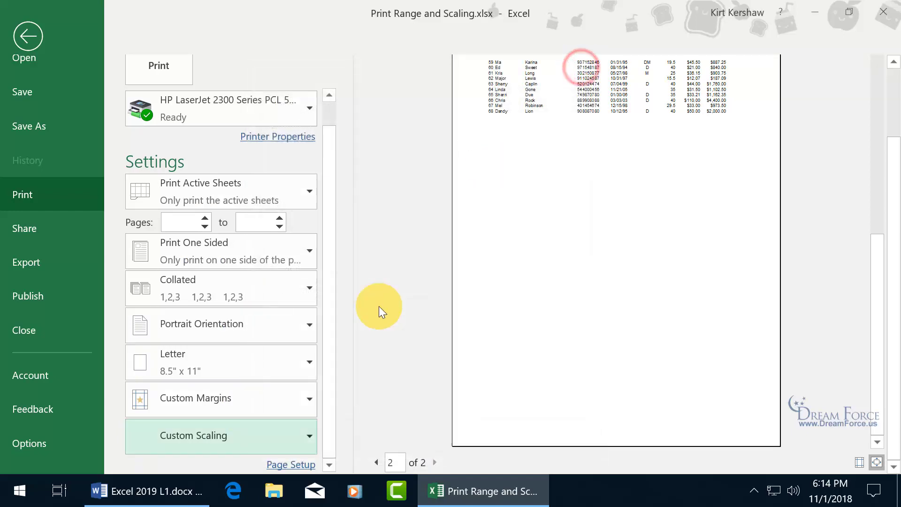
pyautogui.click(297, 465)
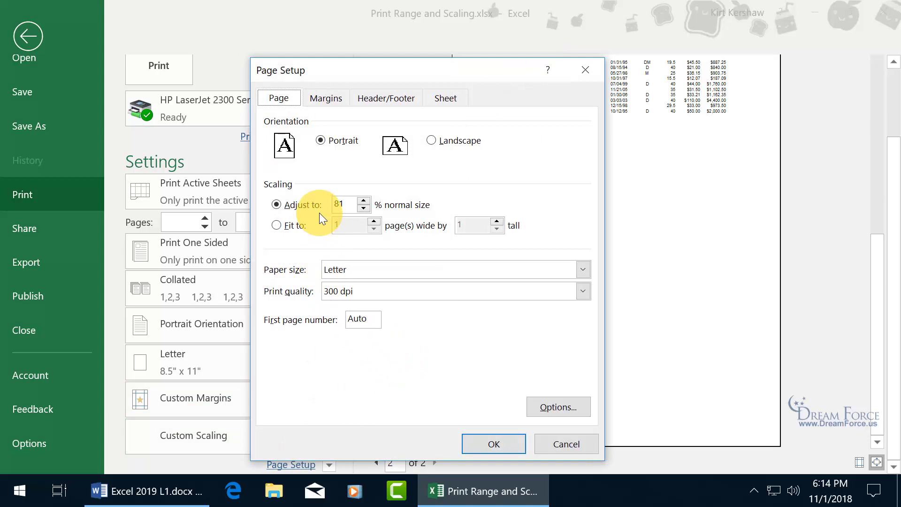
pyautogui.click(343, 199)
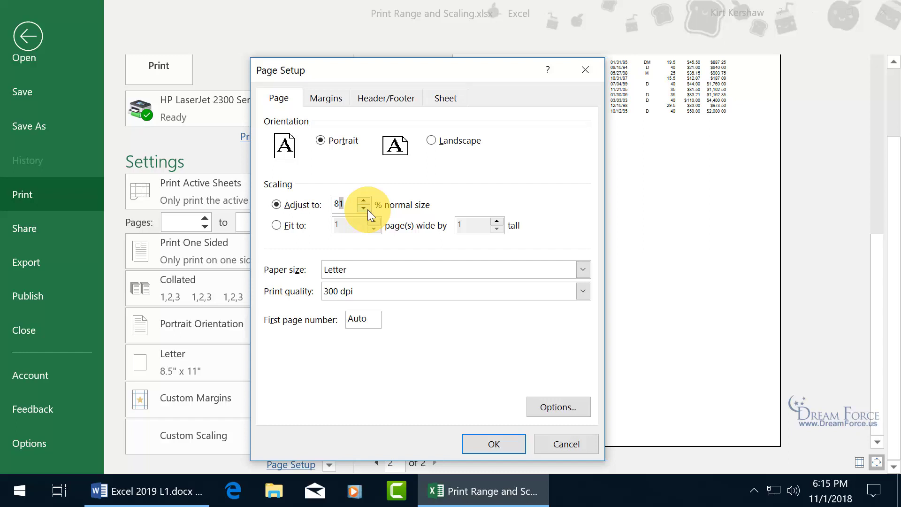
pyautogui.doubleClick(349, 205)
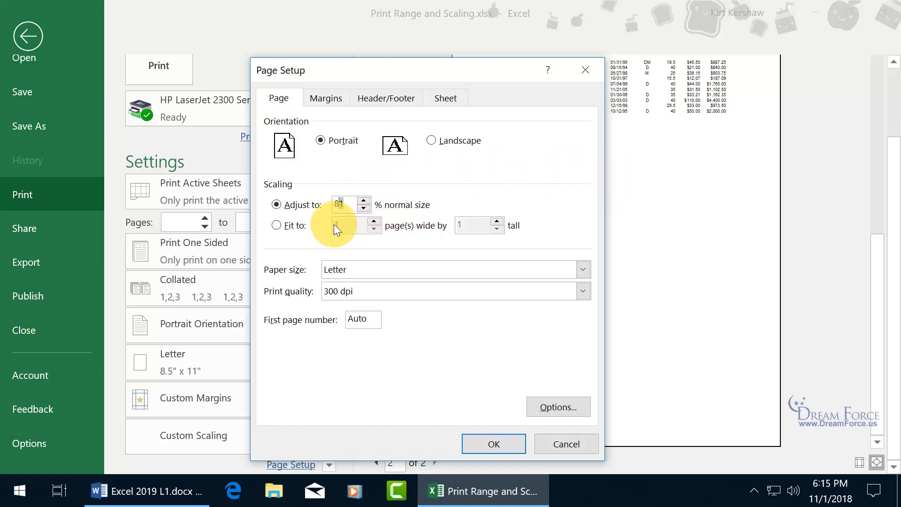
pyautogui.click(276, 225)
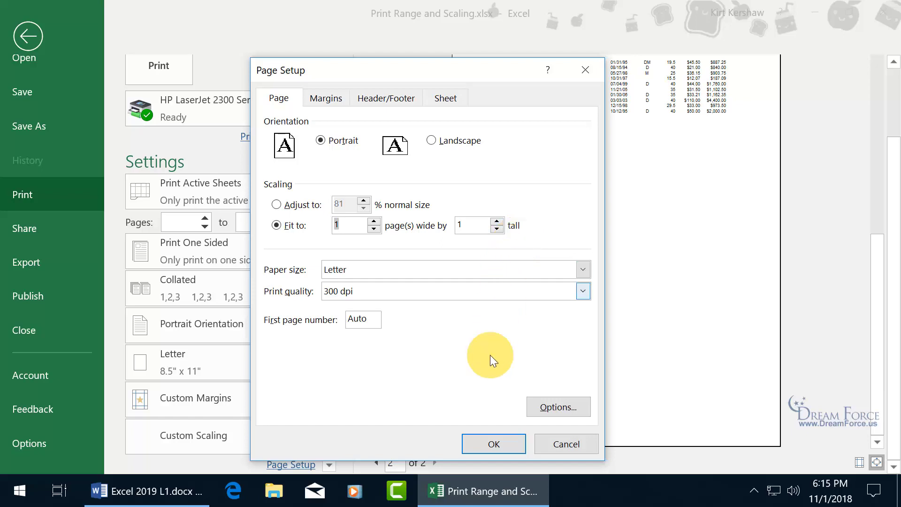
pyautogui.click(493, 444)
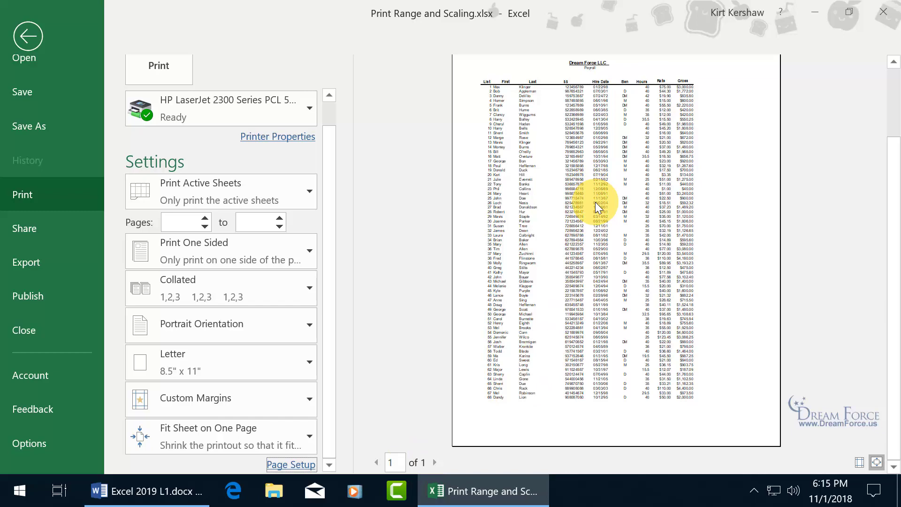
# Zoom the one-page preview to check legibility, then return to the worksheet
pyautogui.click(876, 462)
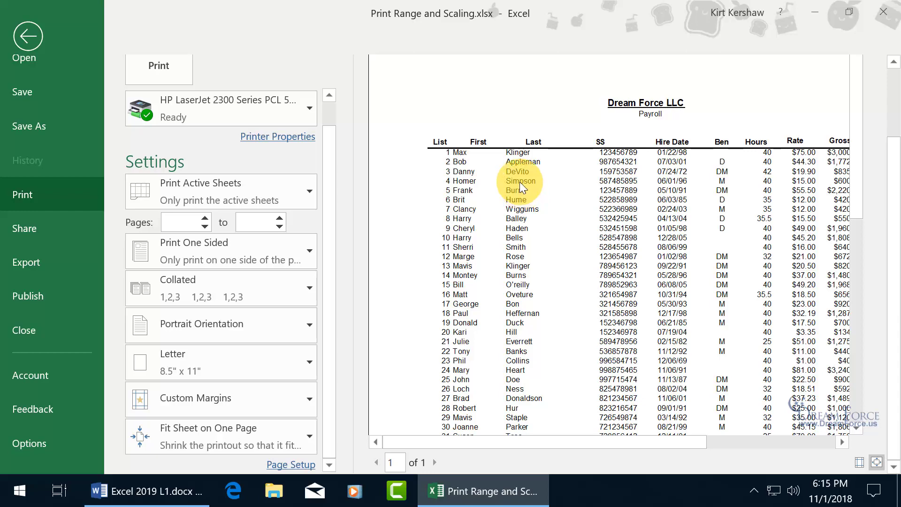
pyautogui.click(26, 29)
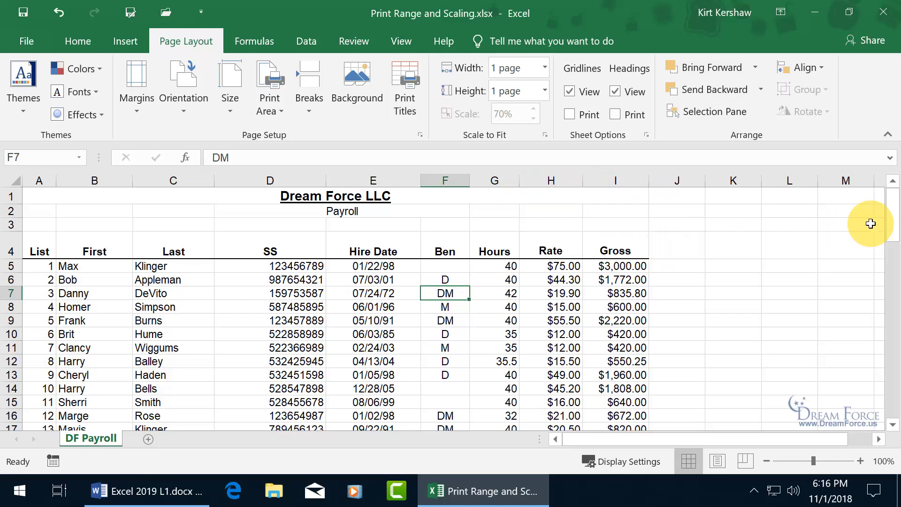
# Review the Page Setup settings showing 1 page wide by 1 tall, then close them
pyautogui.moveTo(893, 220); pyautogui.dragTo(894, 352)
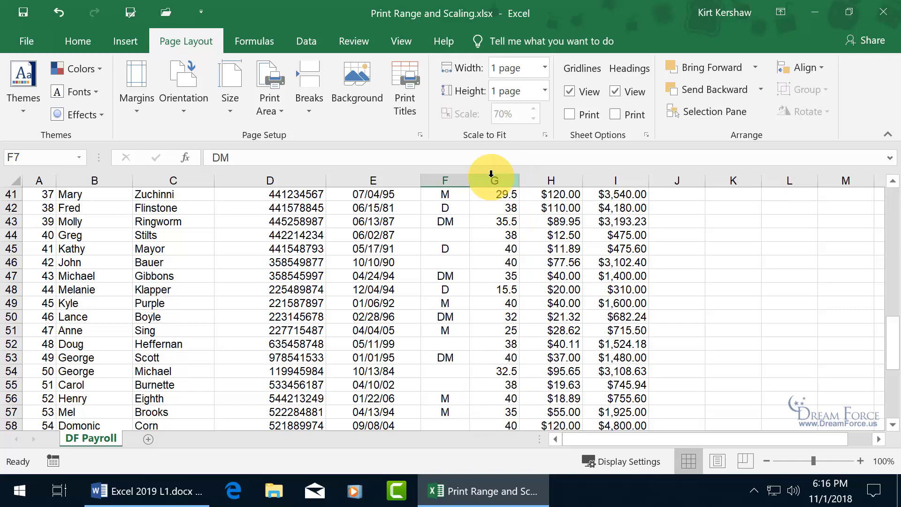
pyautogui.click(422, 136)
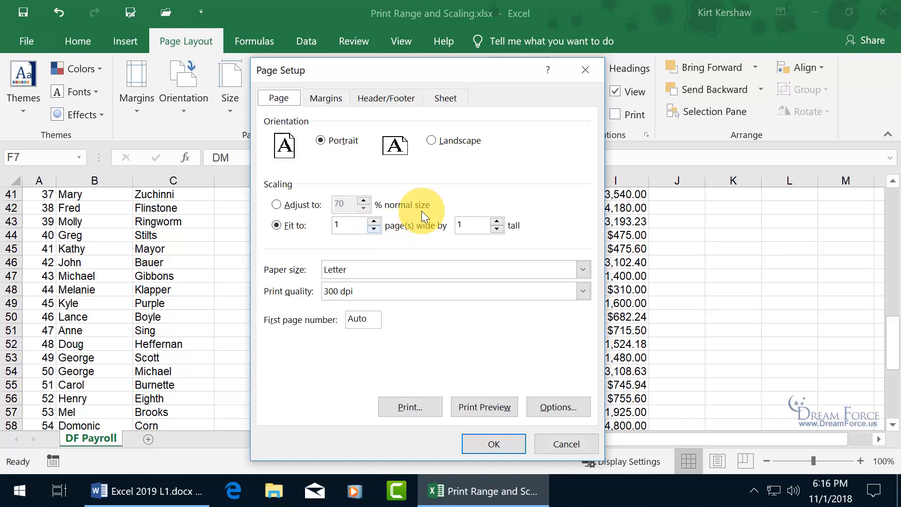
pyautogui.click(587, 72)
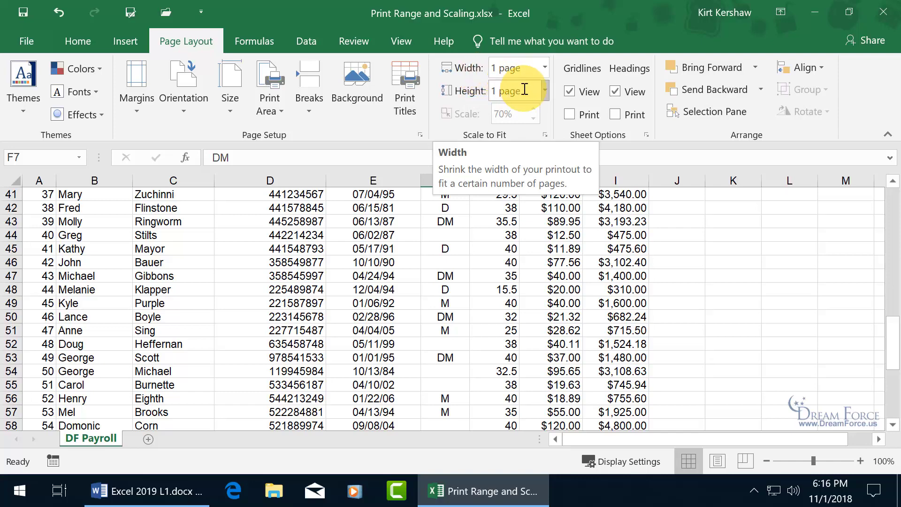
# Try fitting the printout to 2 pages tall, then reset width and height to Automatic
pyautogui.click(546, 92)
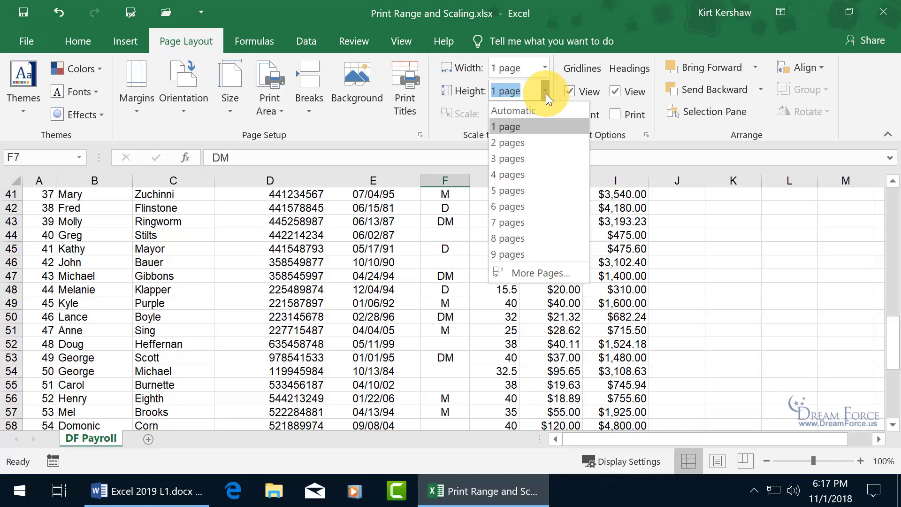
pyautogui.click(517, 141)
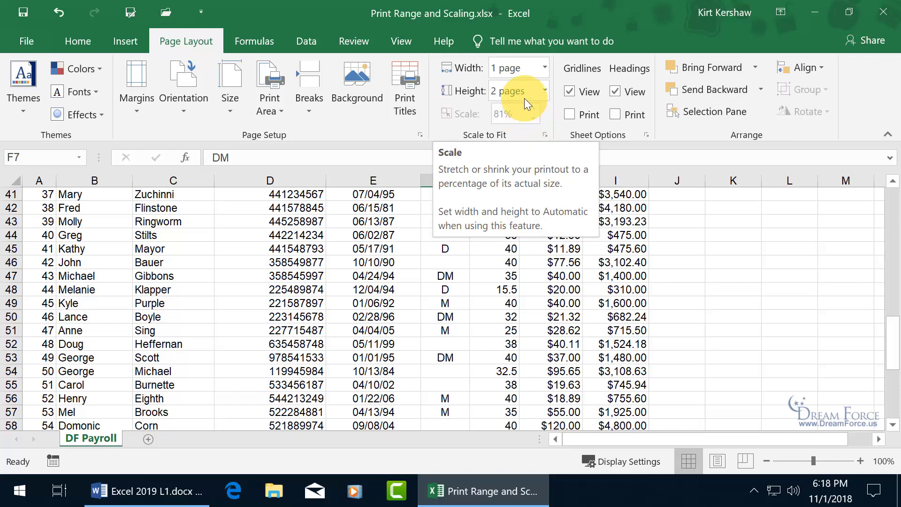
pyautogui.click(544, 69)
pyautogui.click(532, 84)
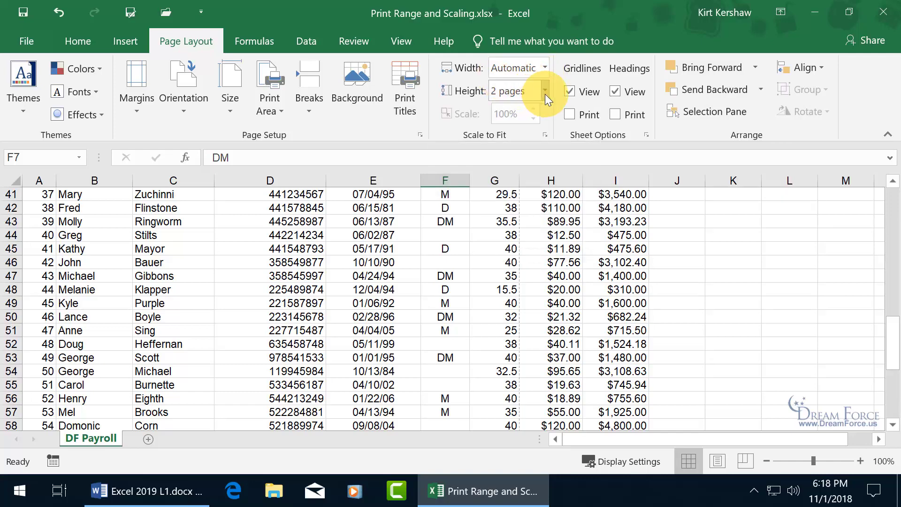
pyautogui.click(545, 92)
pyautogui.click(528, 113)
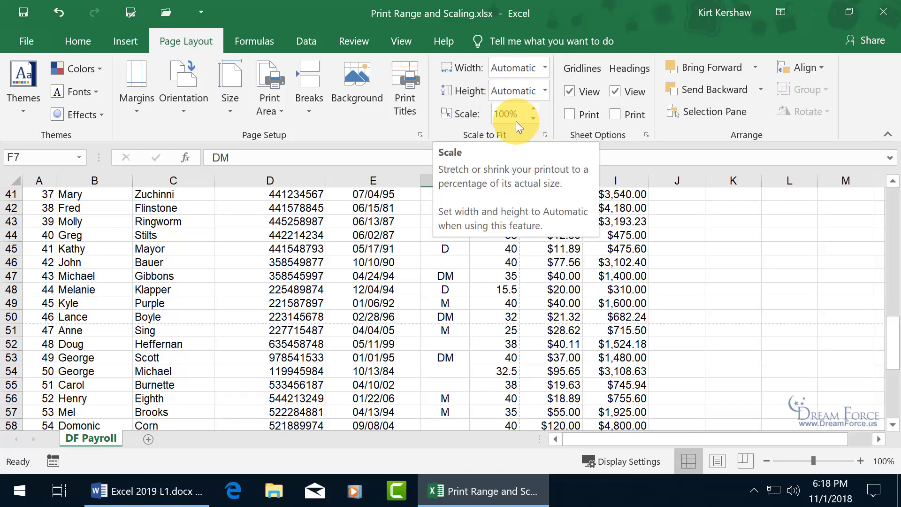
# Test the print scale at 90%, then step it up through 100% and 110% to 115%
pyautogui.click(533, 119)
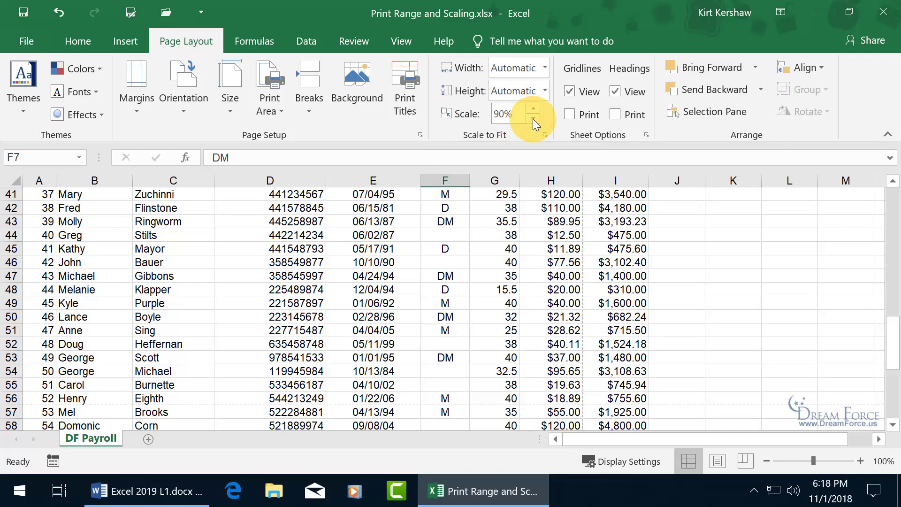
pyautogui.click(531, 108)
pyautogui.click(532, 108)
pyautogui.click(533, 109)
pyautogui.click(533, 109)
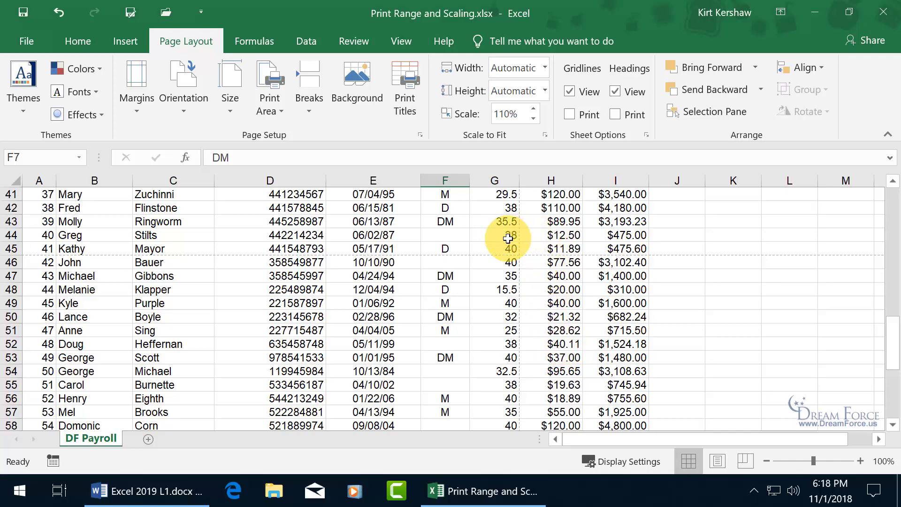
pyautogui.click(534, 109)
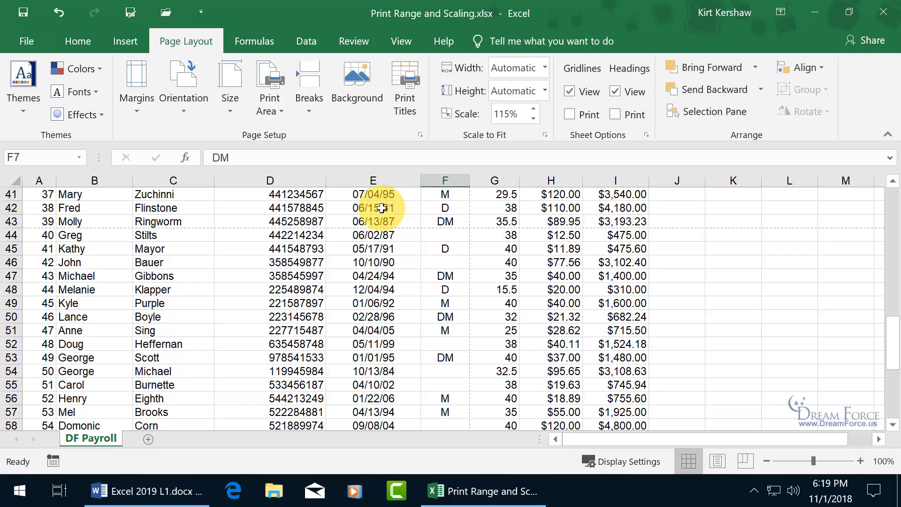
# Inspect where the page breaks fall around cells E42, E48, H39 and H46
pyautogui.click(398, 207)
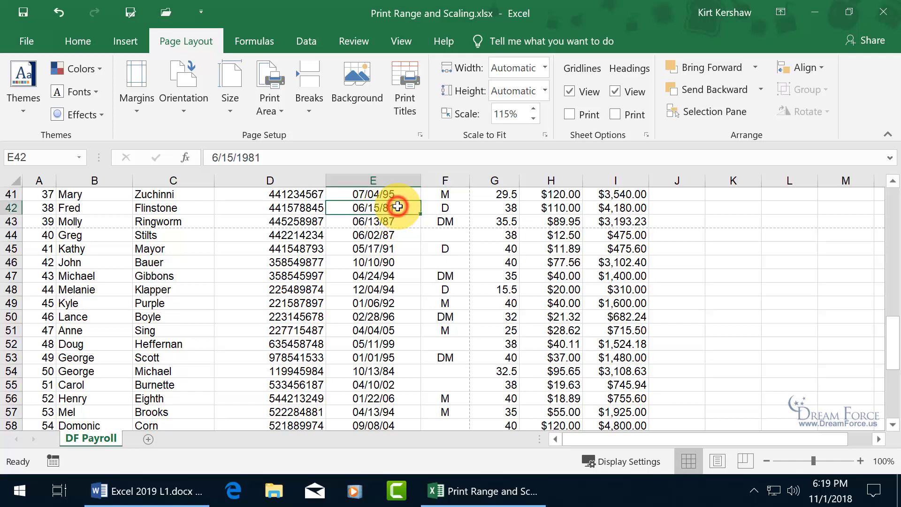
pyautogui.click(399, 288)
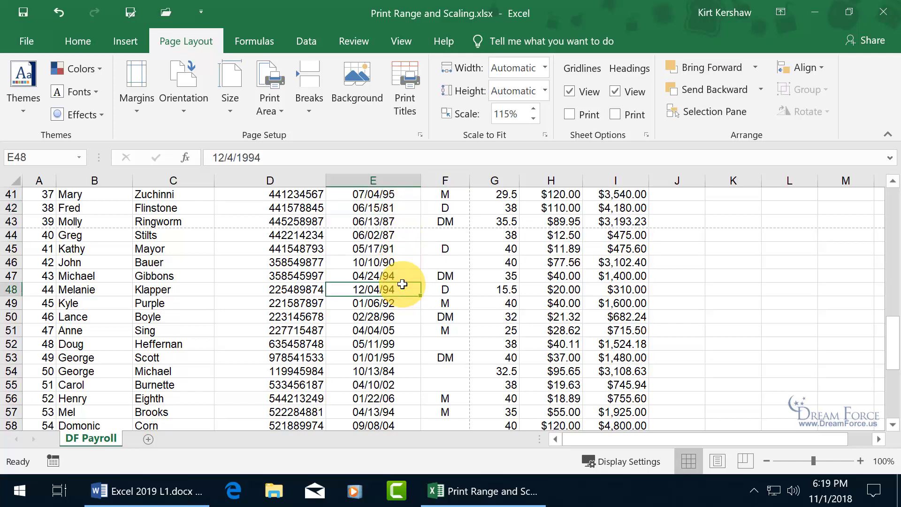
pyautogui.scroll(-4, 403, 284)
pyautogui.scroll(-3, 402, 284)
pyautogui.scroll(5, 402, 282)
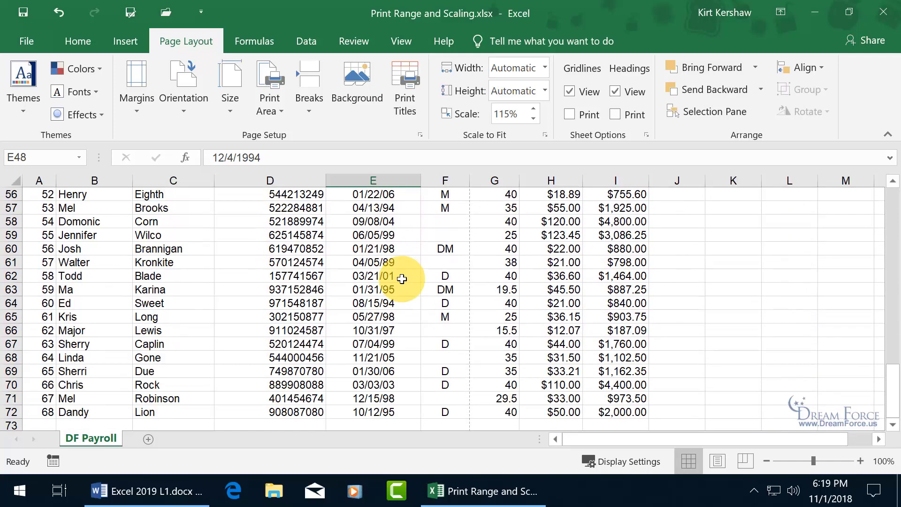
pyautogui.scroll(3, 402, 279)
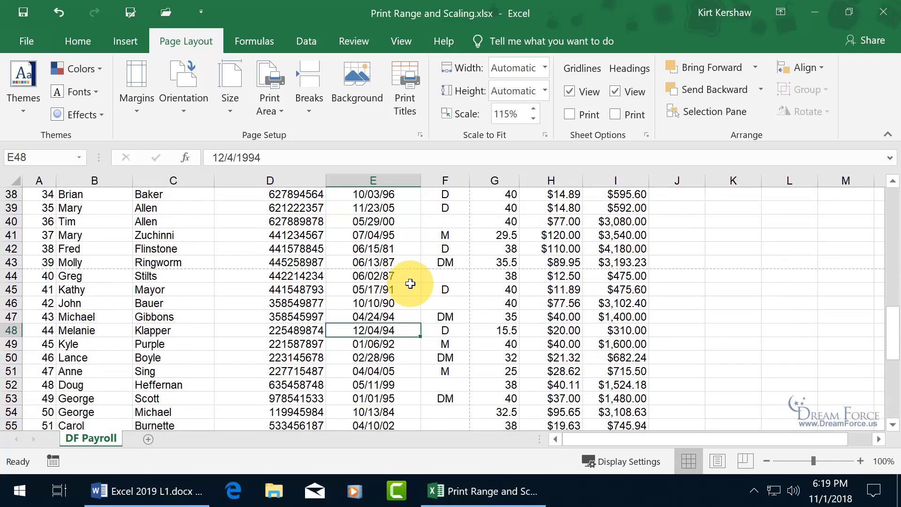
pyautogui.click(558, 208)
pyautogui.click(544, 302)
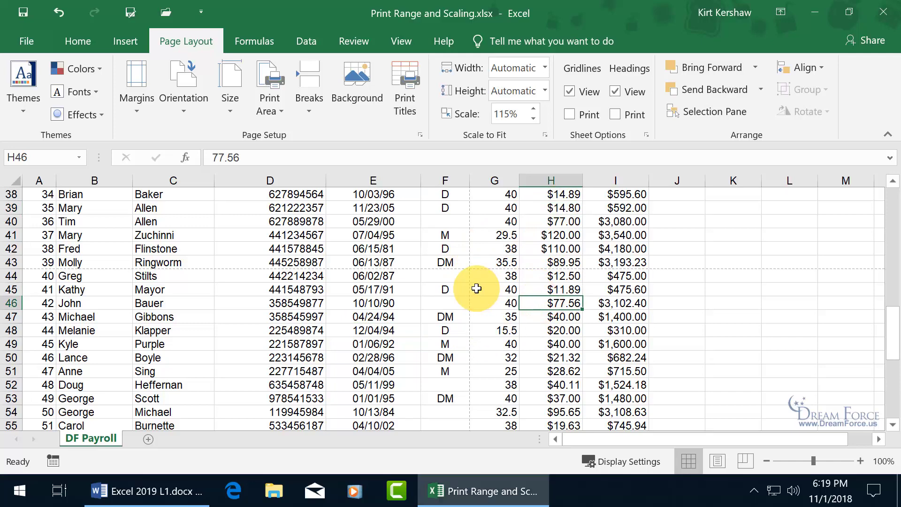
# Raise the print scale in 5% steps from 120% to 140%
pyautogui.click(533, 108)
pyautogui.click(533, 108)
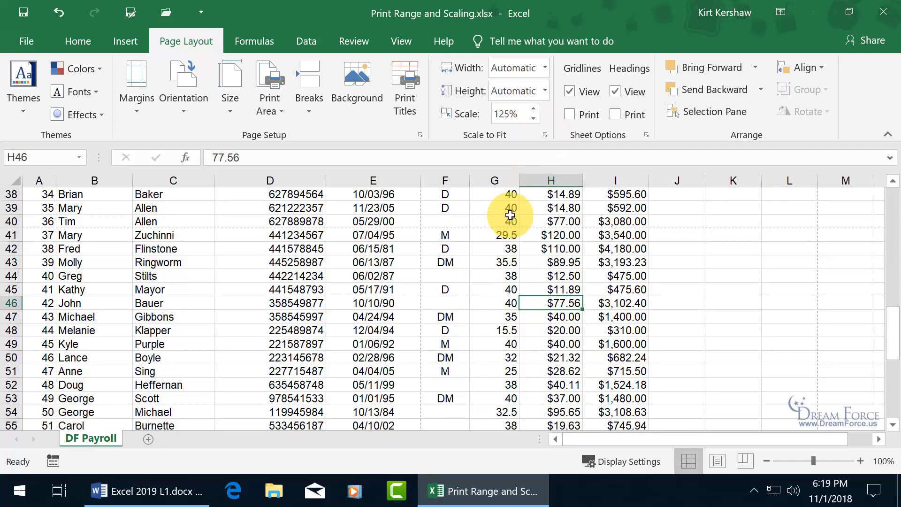
pyautogui.click(534, 108)
pyautogui.click(533, 108)
pyautogui.click(533, 108)
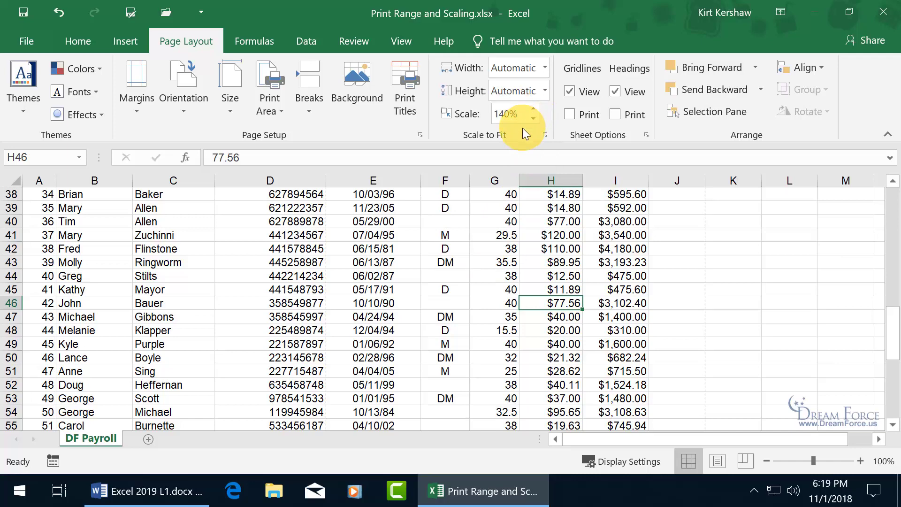
# Preview the 140% payroll across 6 pages and bring up the full Page Setup dialog
pyautogui.click(26, 39)
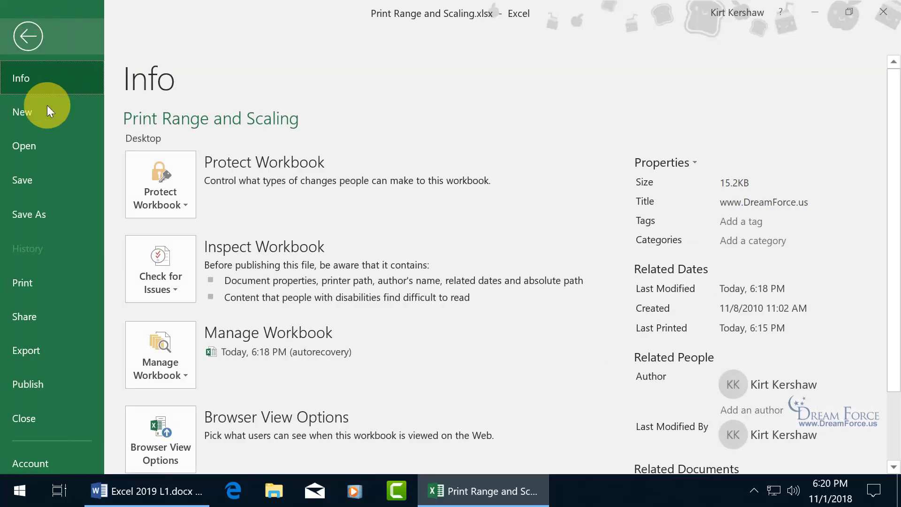
pyautogui.click(35, 282)
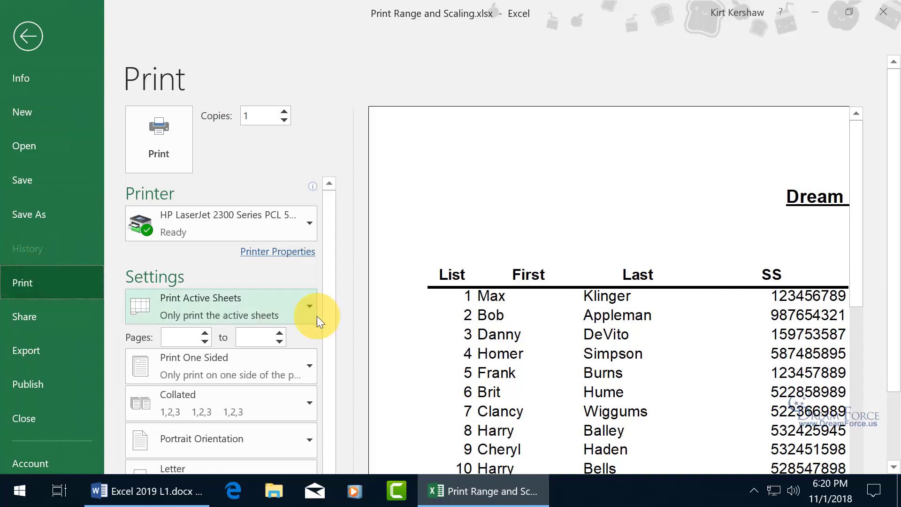
pyautogui.moveTo(892, 265); pyautogui.dragTo(892, 368)
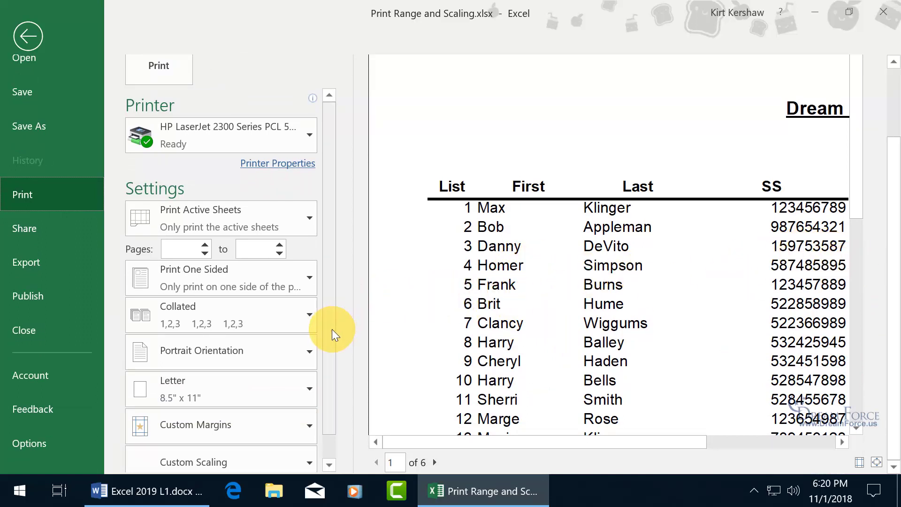
pyautogui.scroll(-1, 332, 329)
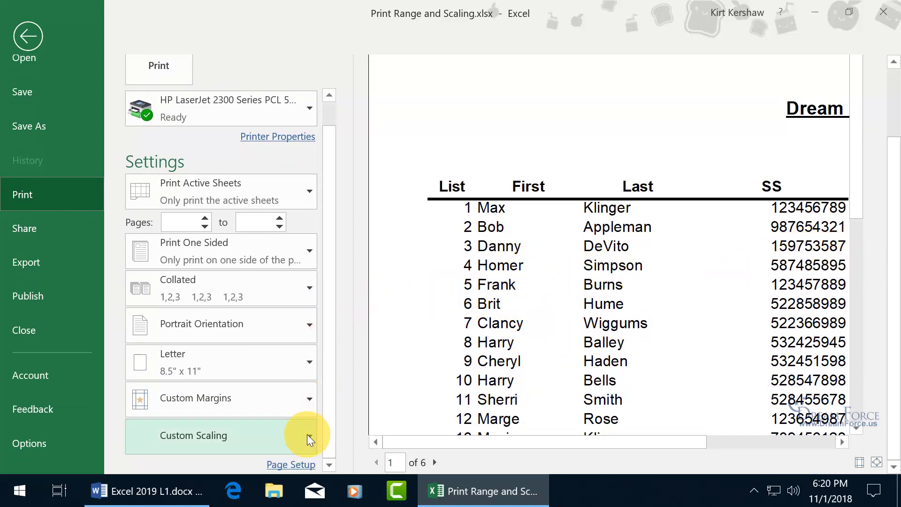
pyautogui.click(307, 435)
pyautogui.click(334, 414)
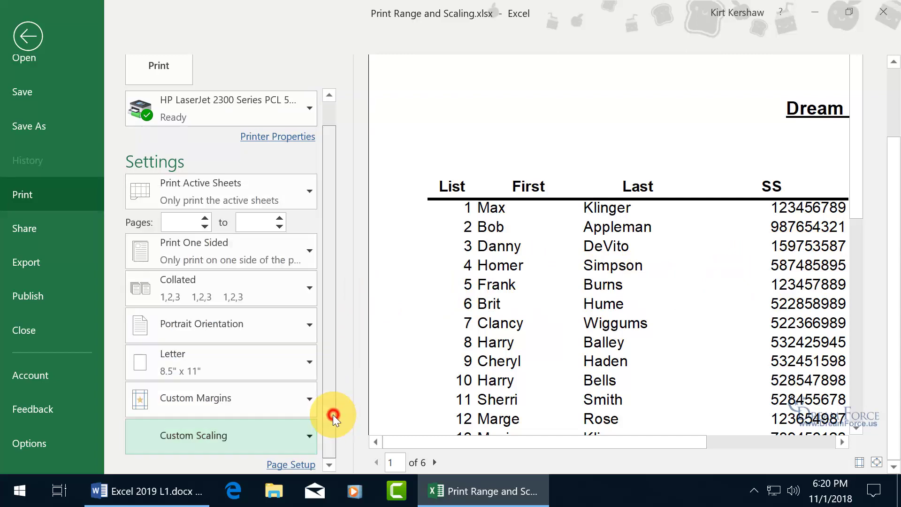
pyautogui.click(299, 467)
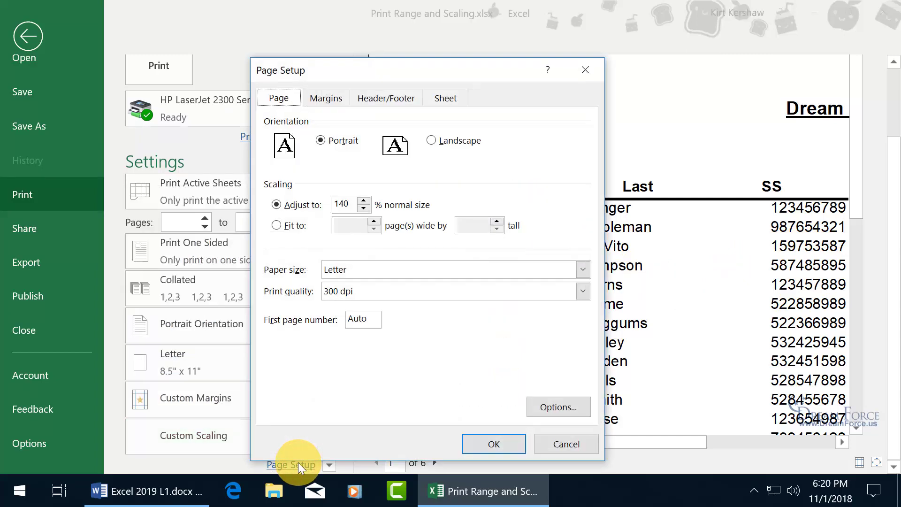